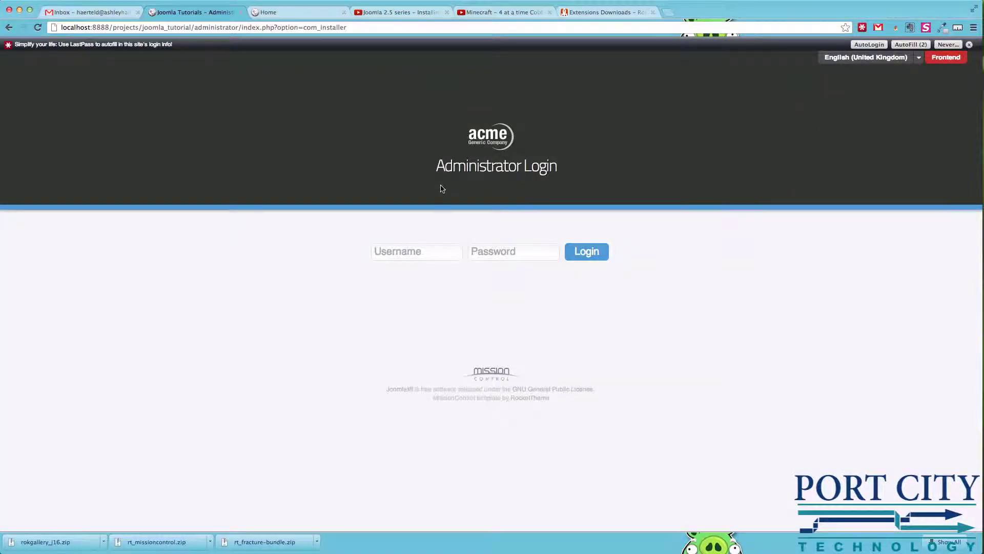
- Log in to the administrator back end as webmaster with the username and password
{"action": "left_click", "coordinate": [438, 254]}
{"action": "type", "text": "webm"}
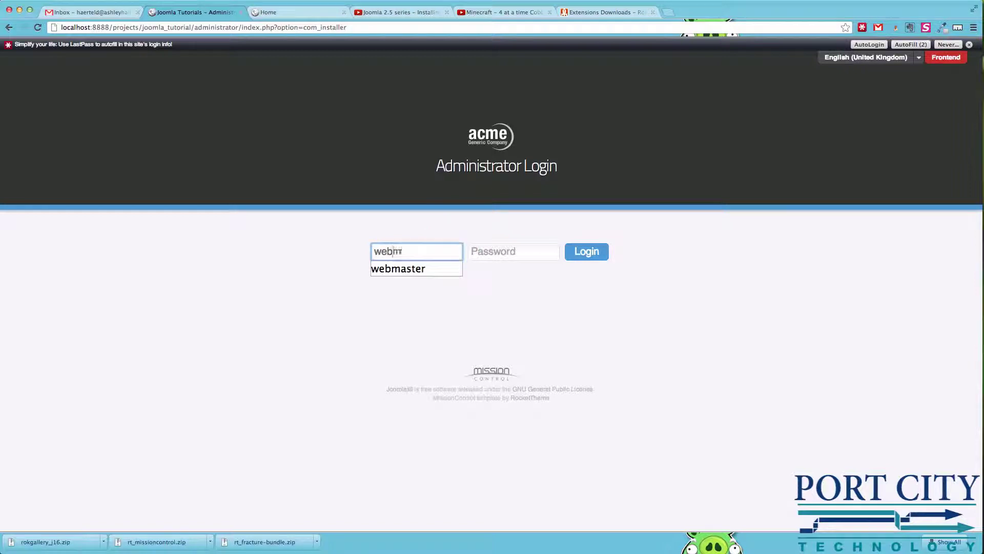
{"action": "type", "text": "aster"}
{"action": "key", "text": "Tab"}
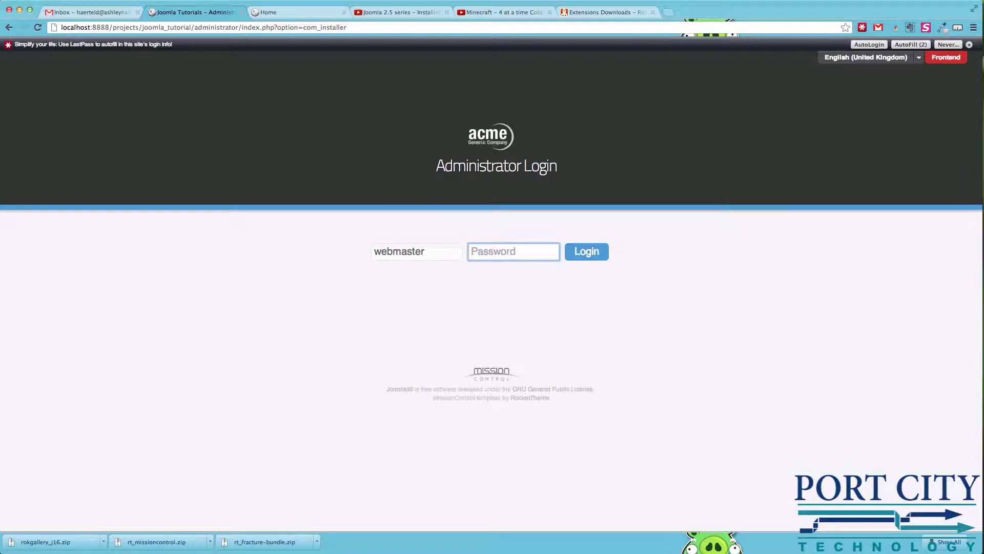
{"action": "type", "text": "***"}
{"action": "key", "text": "Return"}
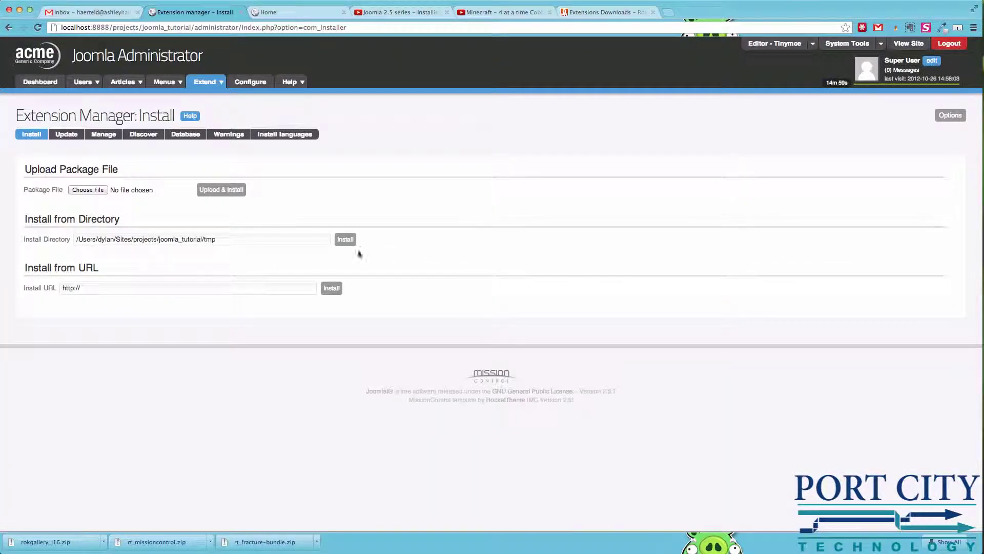
- Upload and install rokgallery_j16.zip from Port City / Wizard Tech > Rocket Theme > Components
{"action": "left_click", "coordinate": [101, 191]}
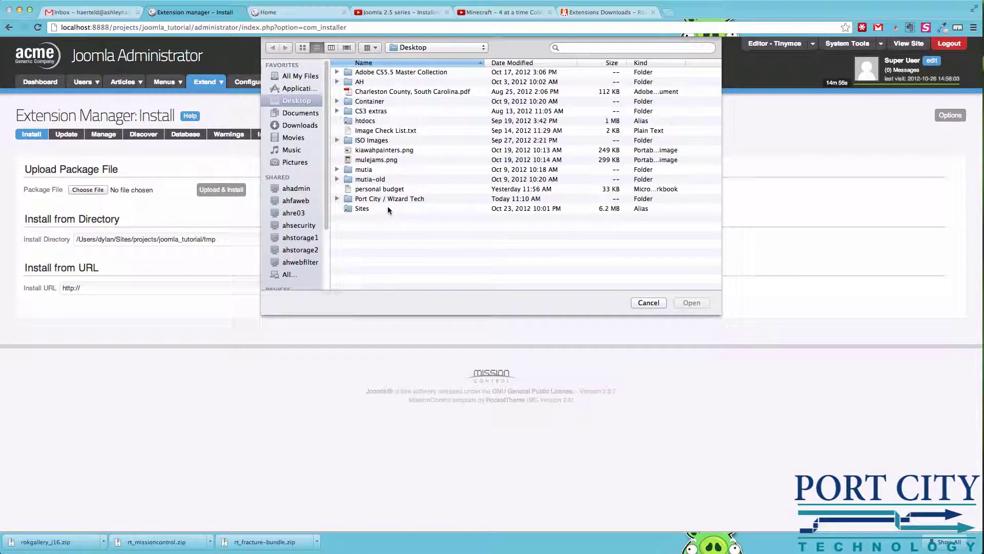
{"action": "left_click", "coordinate": [386, 199]}
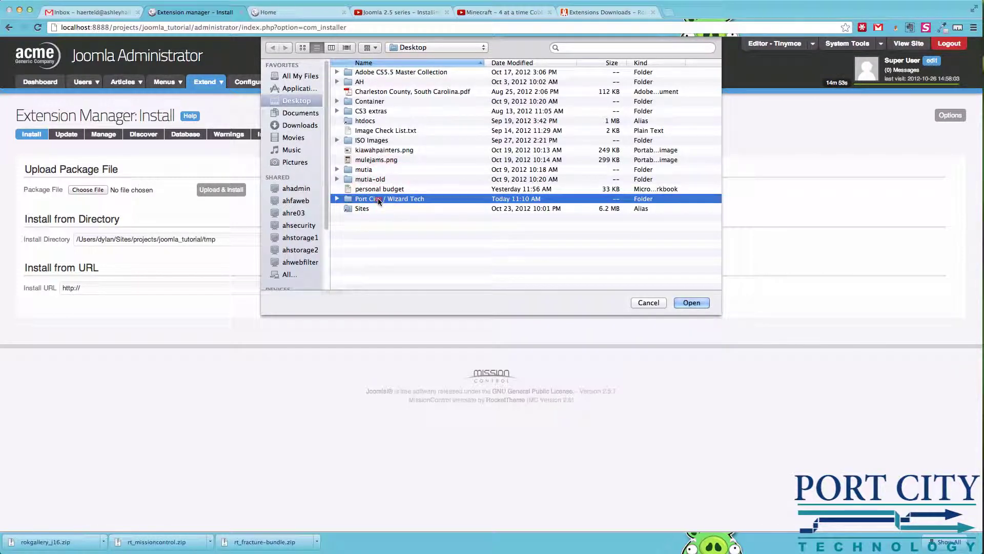
{"action": "double_click", "coordinate": [381, 201]}
{"action": "double_click", "coordinate": [385, 121]}
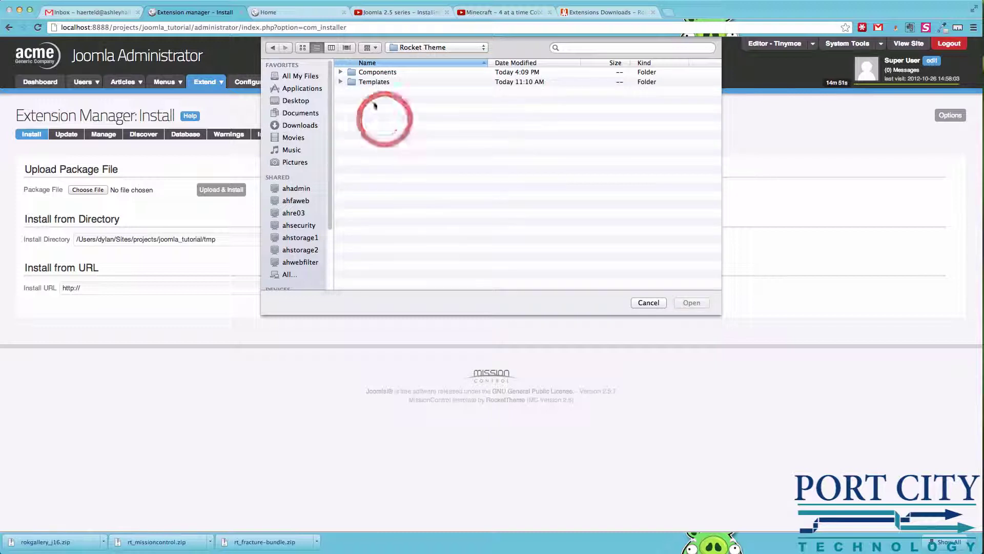
{"action": "double_click", "coordinate": [387, 74]}
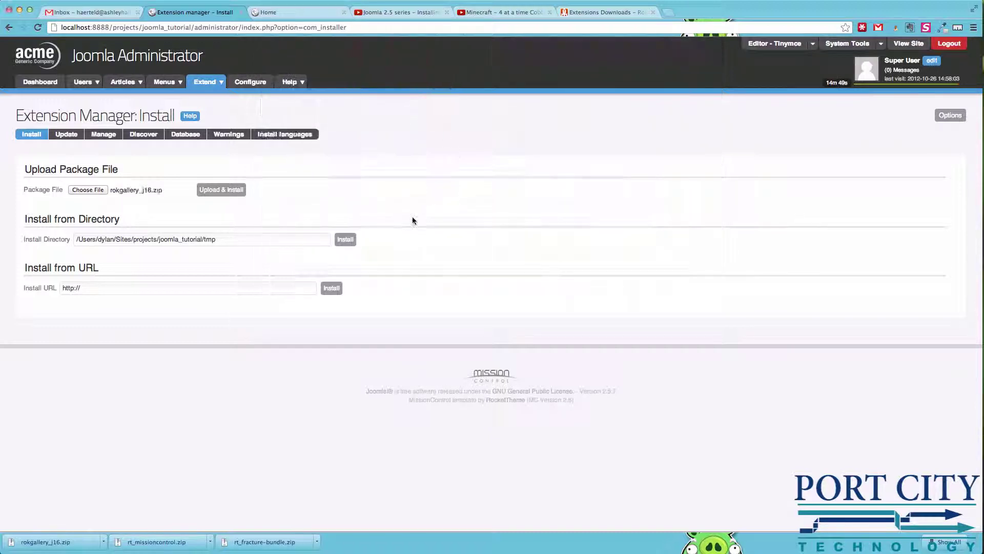
{"action": "left_click", "coordinate": [235, 190]}
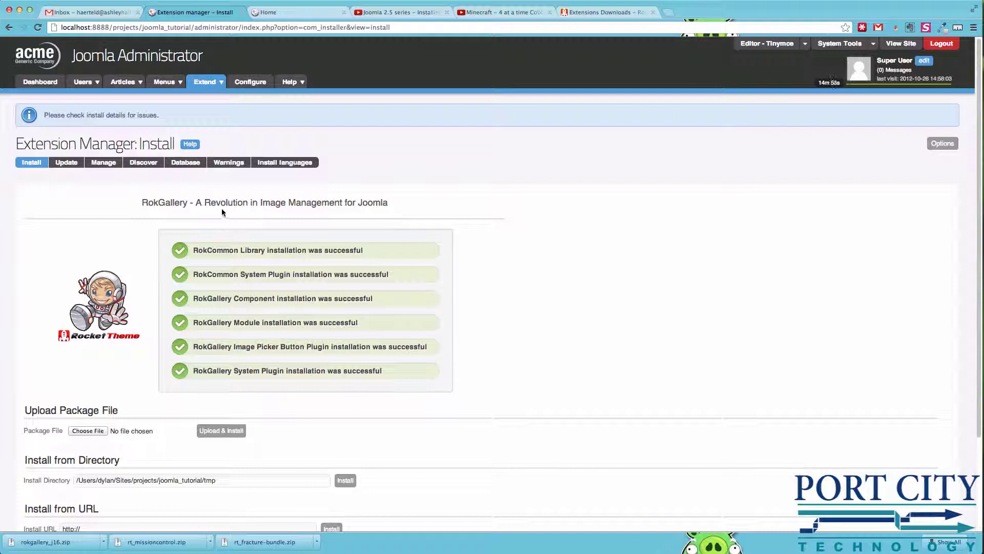
- Open the site template styles list and check the front page, closing the Joomla 2.5 video tab
{"action": "left_click", "coordinate": [214, 83]}
{"action": "mouse_move", "coordinate": [222, 141]}
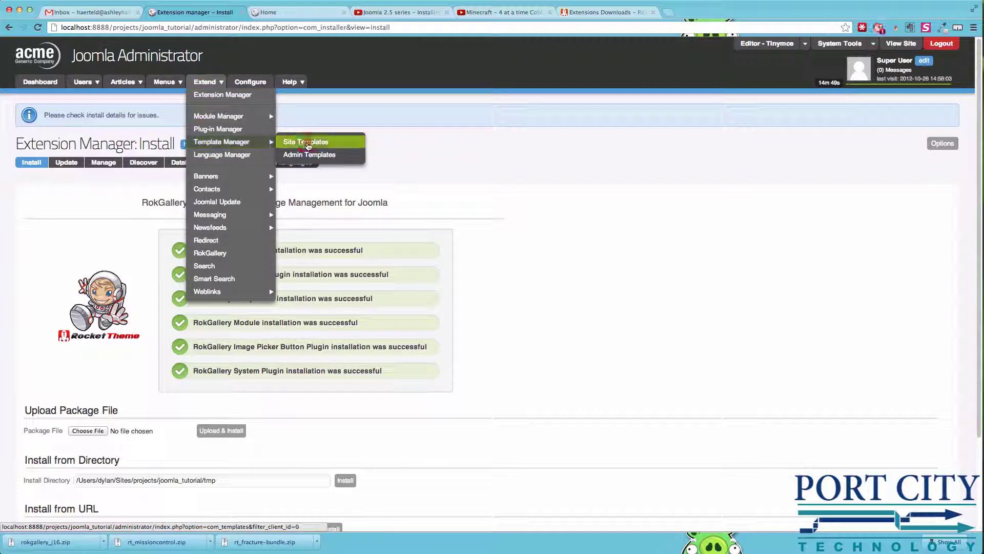
{"action": "left_click", "coordinate": [306, 143]}
{"action": "left_click", "coordinate": [290, 13]}
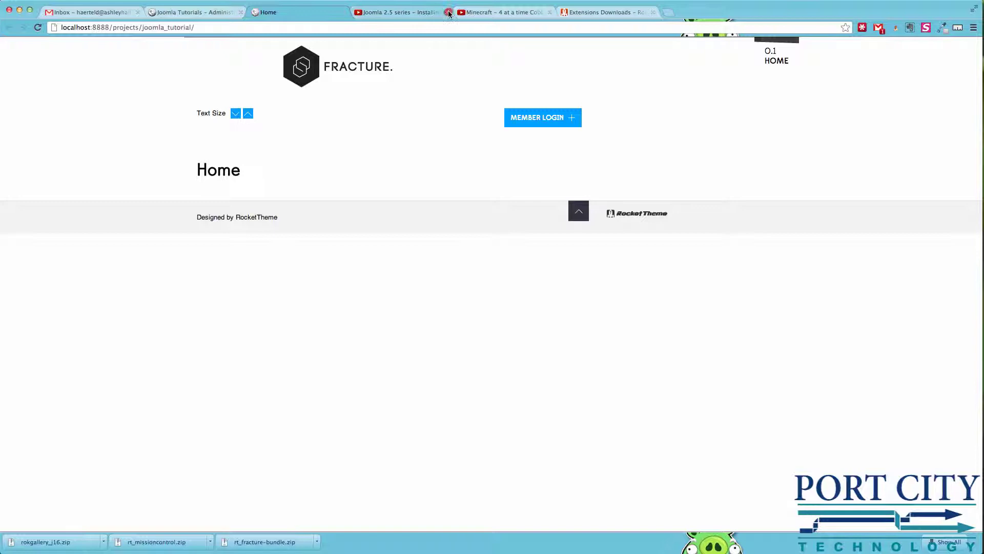
{"action": "left_click", "coordinate": [446, 12]}
- Close the Minecraft and Extensions Downloads tabs, recheck the front page and return to the styles list
{"action": "left_click", "coordinate": [446, 12]}
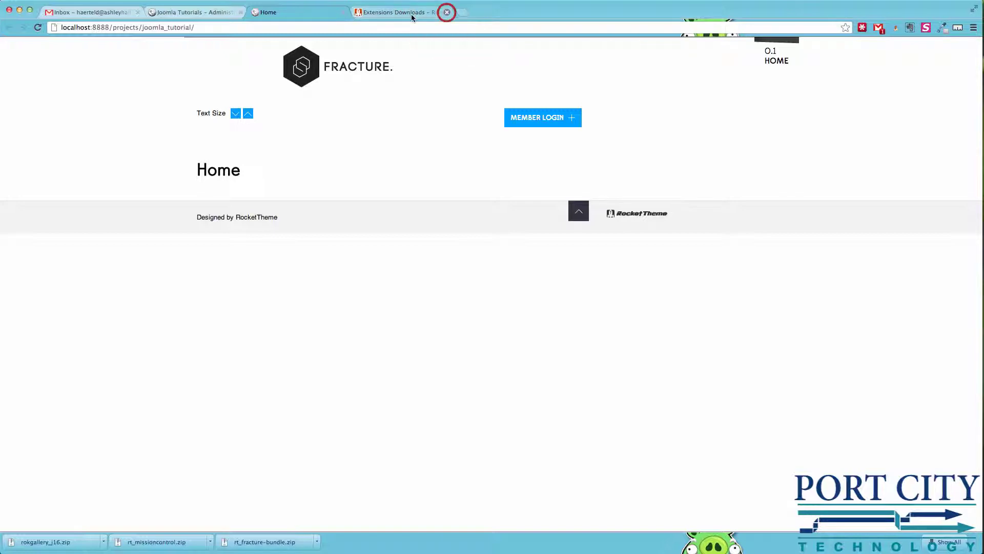
{"action": "left_click", "coordinate": [208, 13]}
{"action": "left_click", "coordinate": [270, 13]}
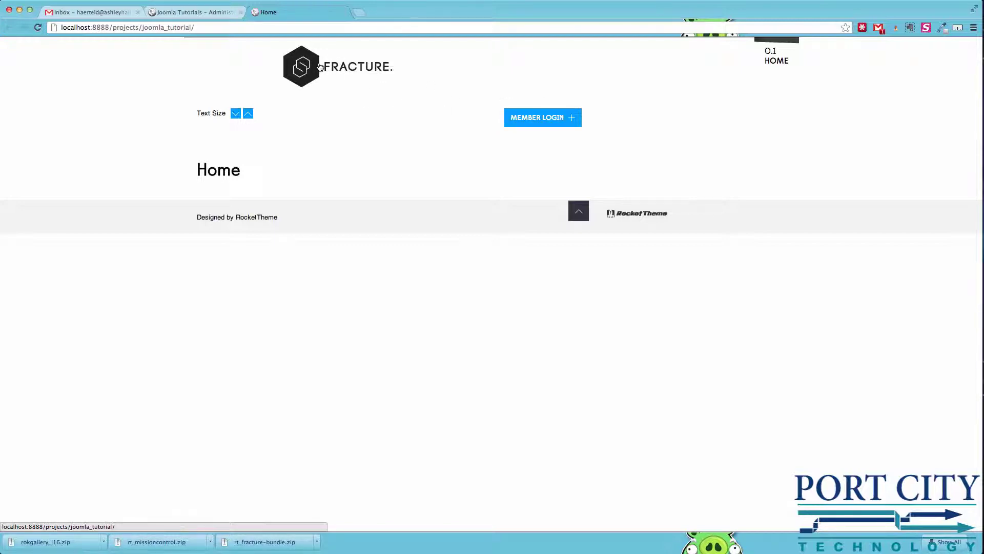
{"action": "left_click", "coordinate": [196, 12]}
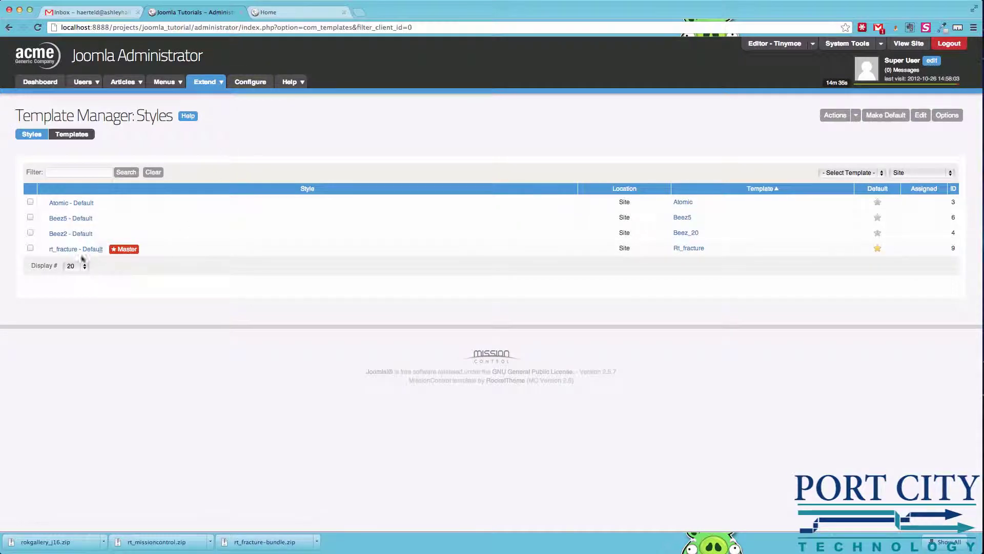
- In rt_fracture - Default, switch Logo, Font-Sizer, Login Panel and To-Top Scroller off and save
{"action": "left_click", "coordinate": [81, 251]}
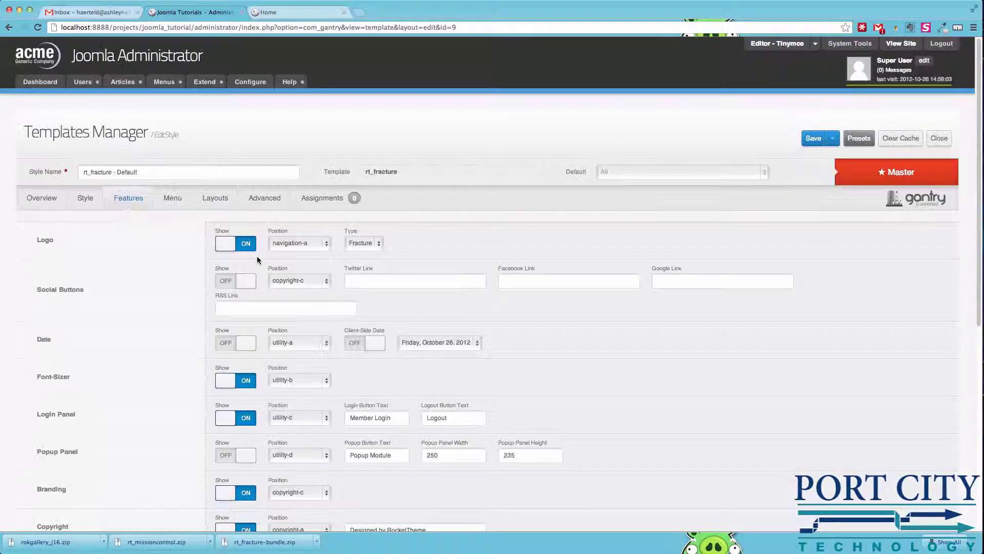
{"action": "left_click", "coordinate": [228, 245]}
{"action": "scroll", "coordinate": [261, 288], "scroll_direction": "down", "scroll_amount": 1}
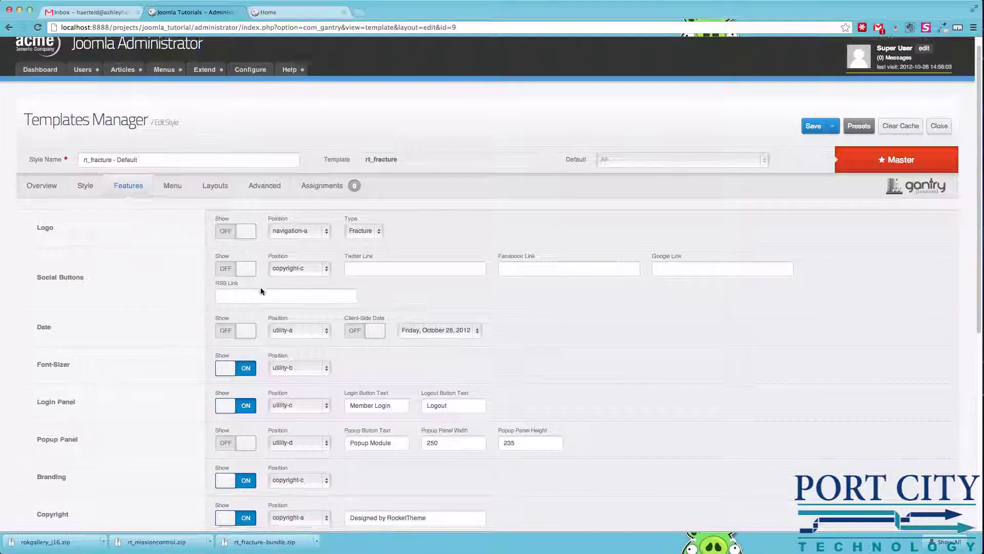
{"action": "scroll", "coordinate": [261, 287], "scroll_direction": "down", "scroll_amount": 3}
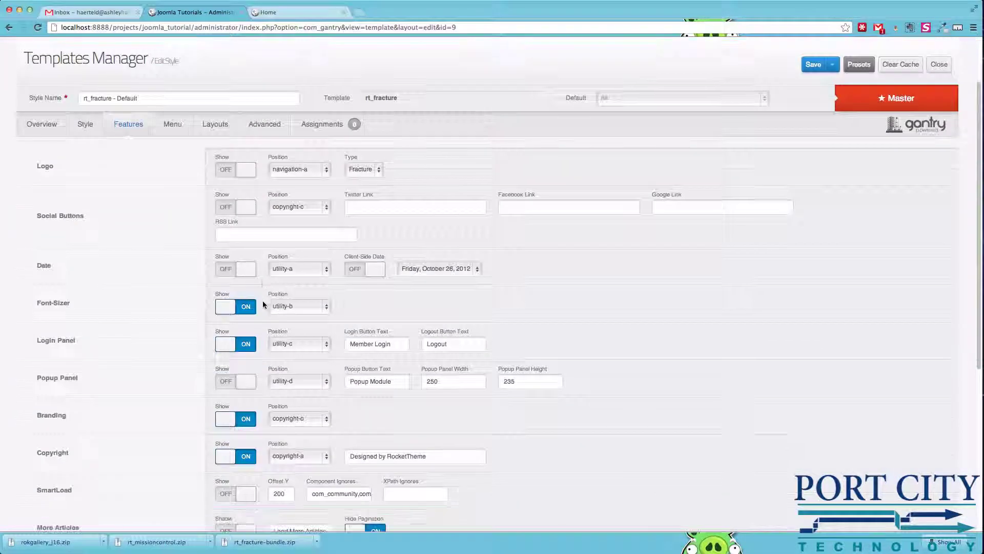
{"action": "left_click", "coordinate": [227, 307]}
{"action": "scroll", "coordinate": [305, 321], "scroll_direction": "down", "scroll_amount": 5}
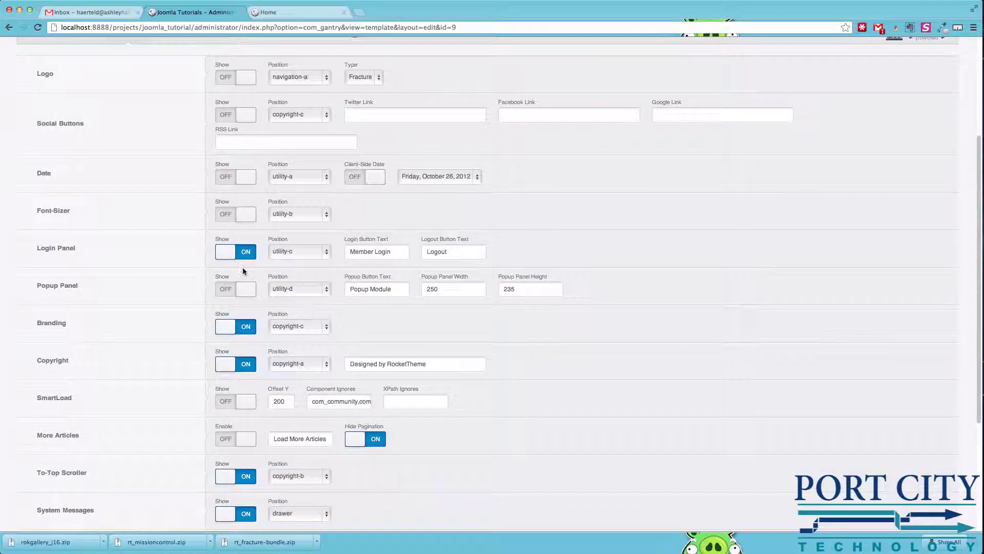
{"action": "left_click", "coordinate": [228, 251]}
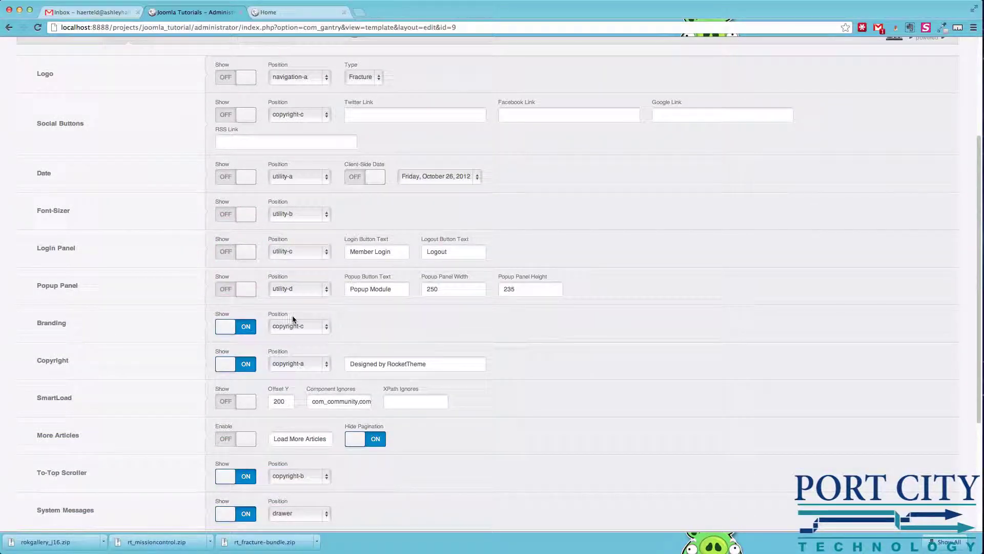
{"action": "scroll", "coordinate": [292, 318], "scroll_direction": "down", "scroll_amount": 3}
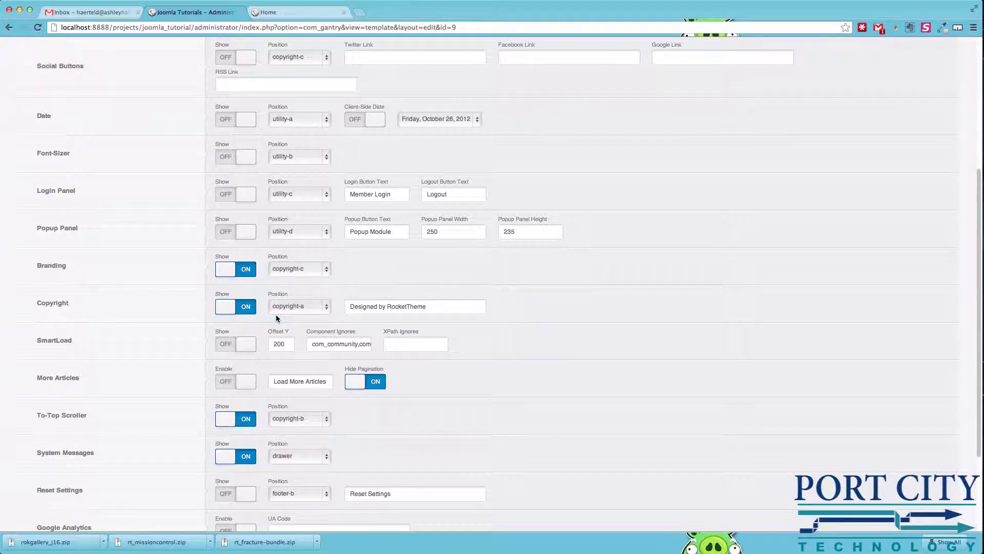
{"action": "scroll", "coordinate": [276, 314], "scroll_direction": "down", "scroll_amount": 2}
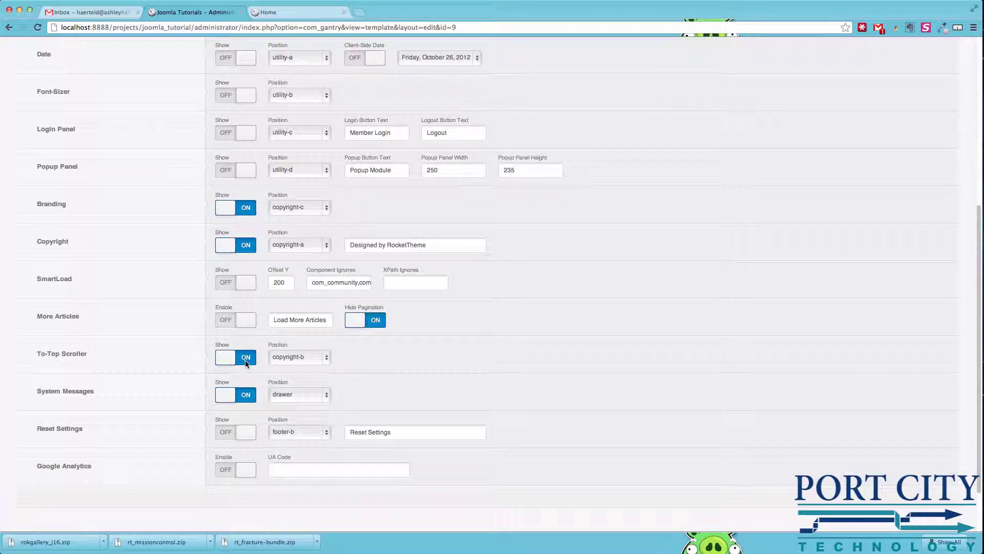
{"action": "left_click", "coordinate": [227, 360]}
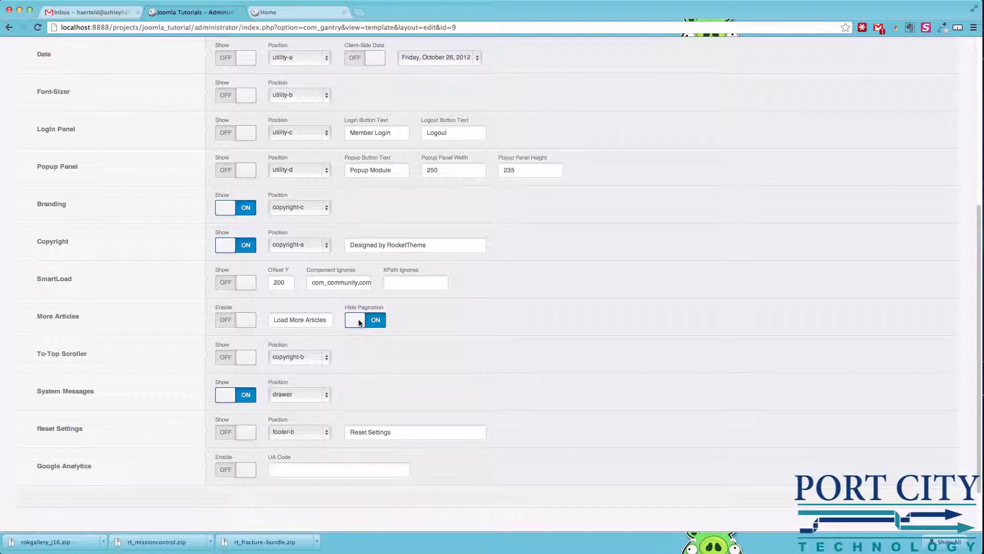
{"action": "scroll", "coordinate": [584, 230], "scroll_direction": "up", "scroll_amount": 5}
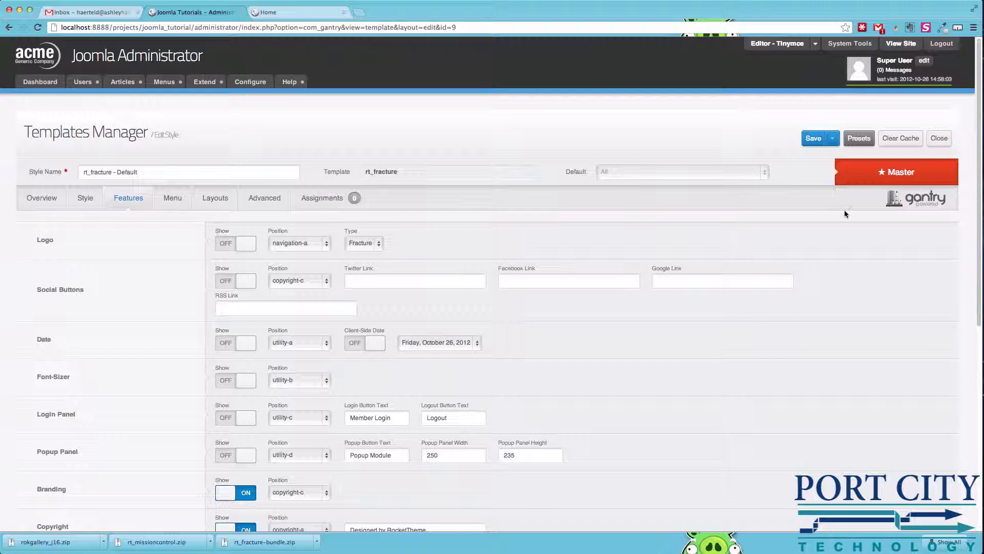
{"action": "left_click", "coordinate": [809, 142]}
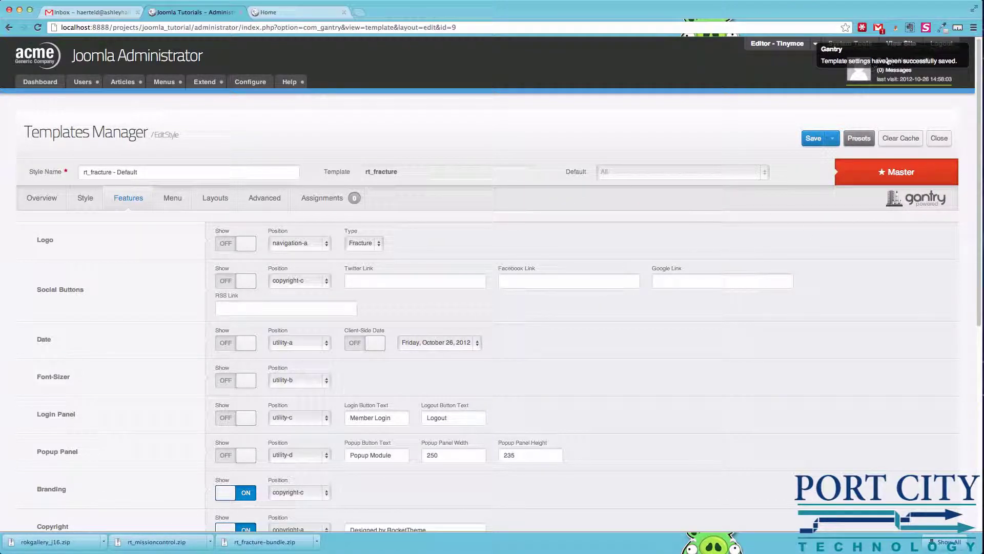
{"action": "left_click", "coordinate": [939, 139]}
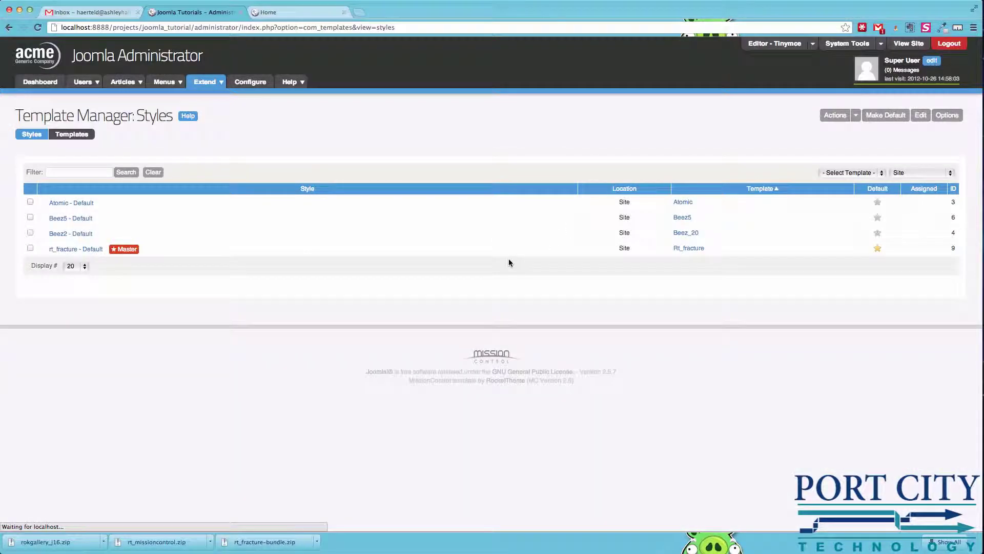
- Open the RokGallery manager from the Extend menu and view its file actions
{"action": "left_click", "coordinate": [298, 150]}
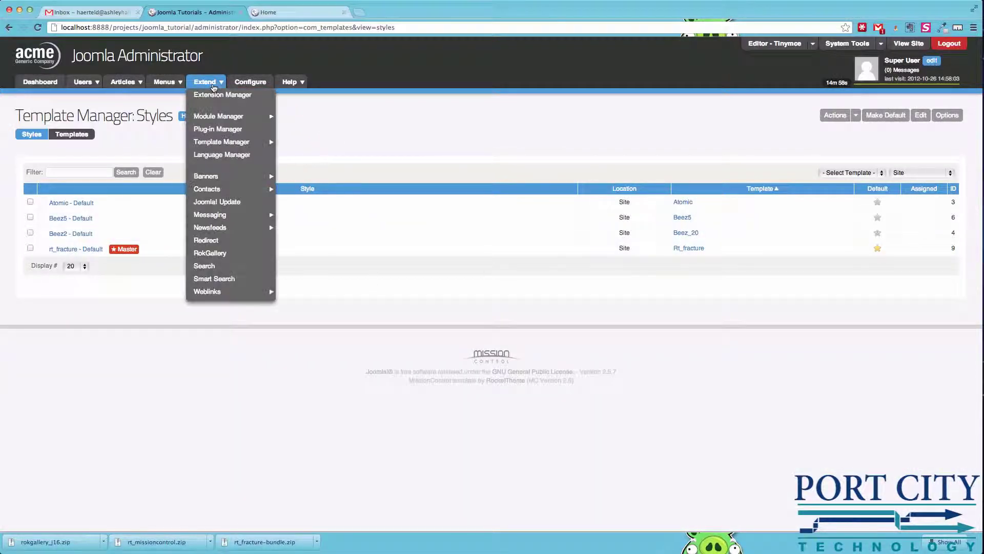
{"action": "mouse_move", "coordinate": [205, 82]}
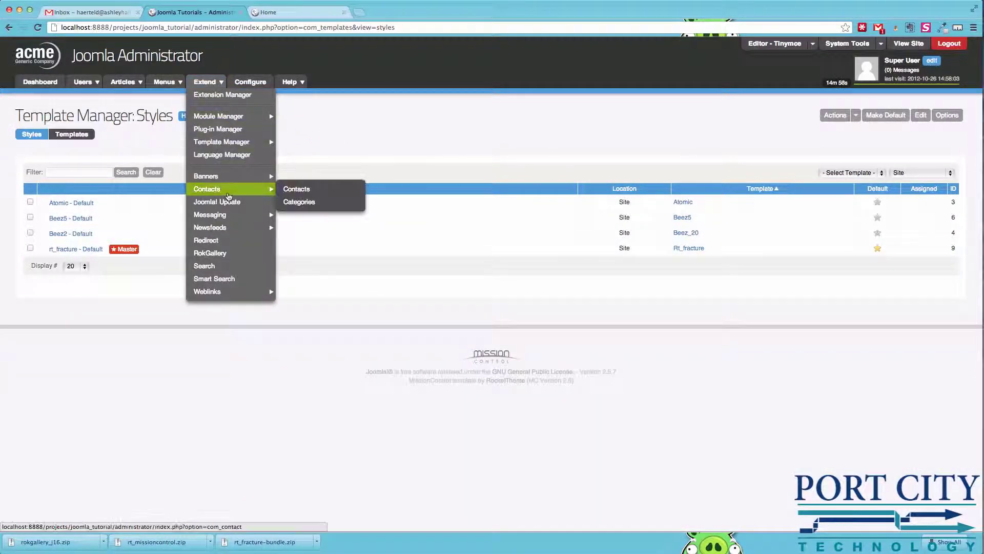
{"action": "left_click", "coordinate": [224, 252]}
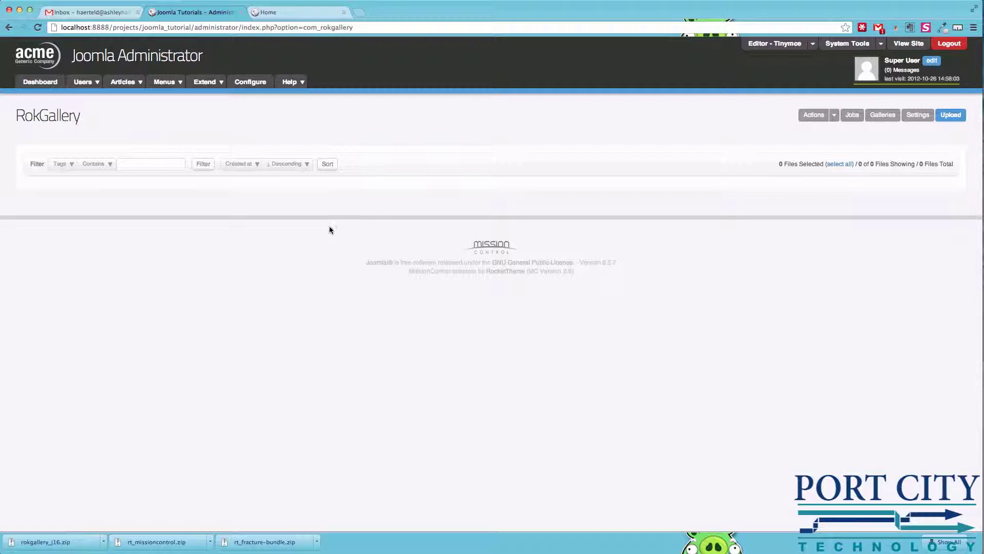
{"action": "left_click", "coordinate": [834, 114]}
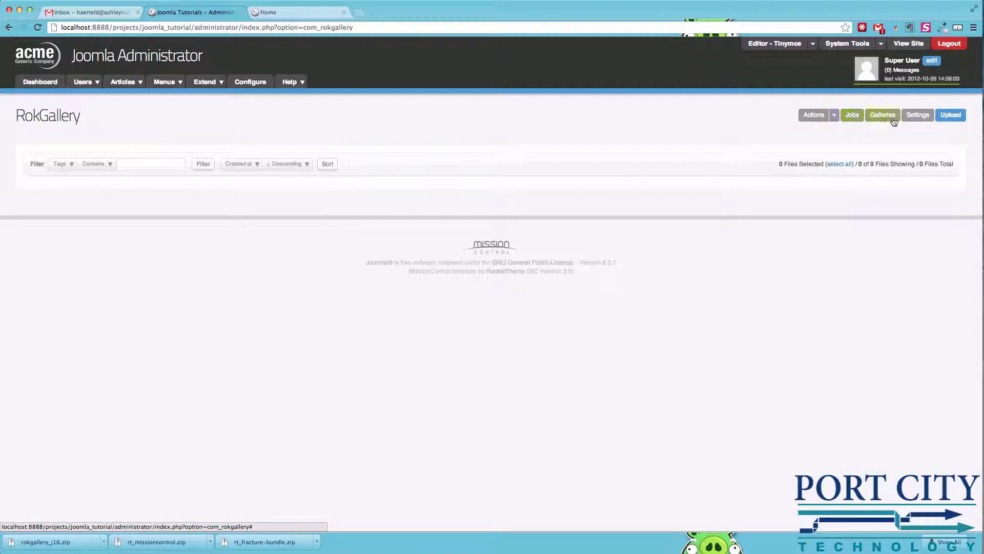
- Browse the upload dialog to Sites > projects > virtualtours > images > slideshow
{"action": "left_click", "coordinate": [952, 116]}
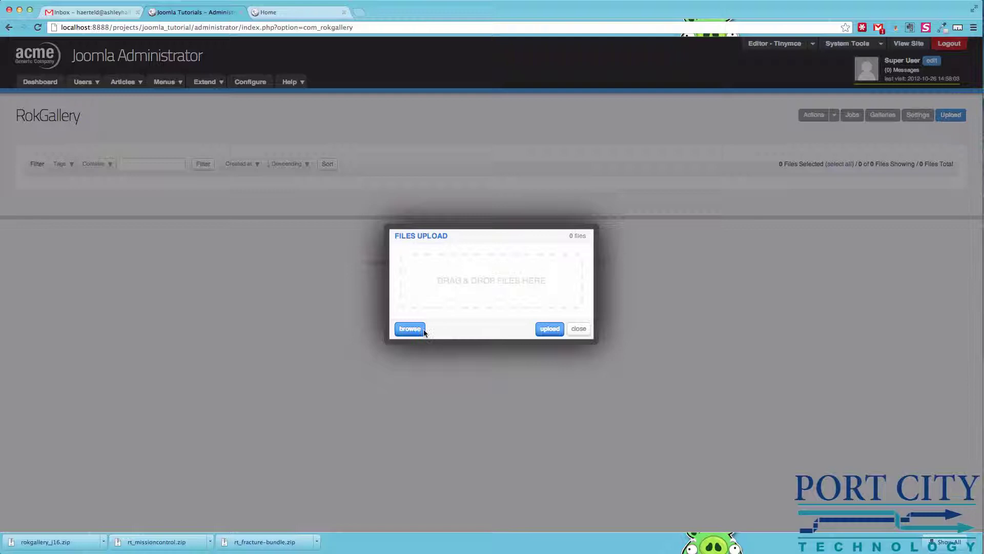
{"action": "left_click", "coordinate": [422, 331]}
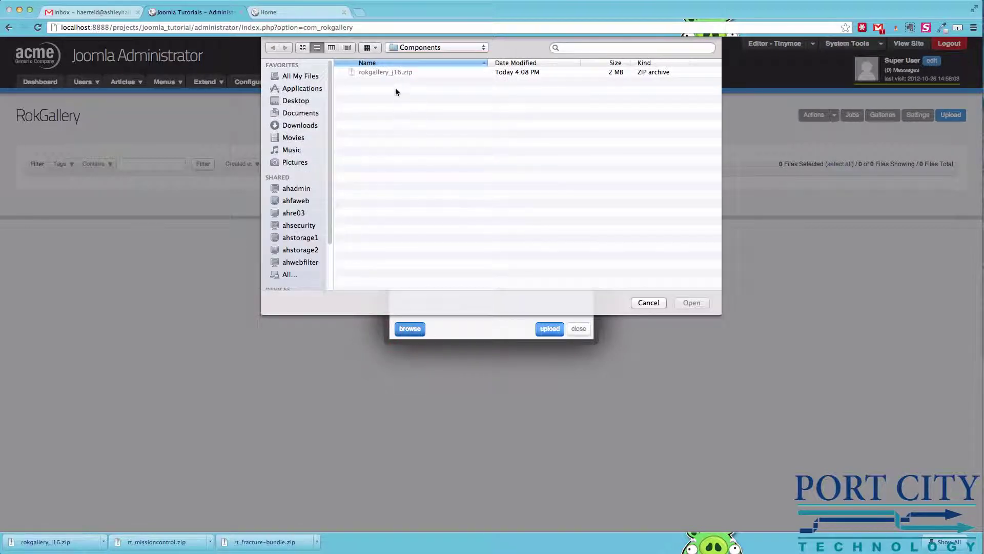
{"action": "left_click", "coordinate": [297, 101]}
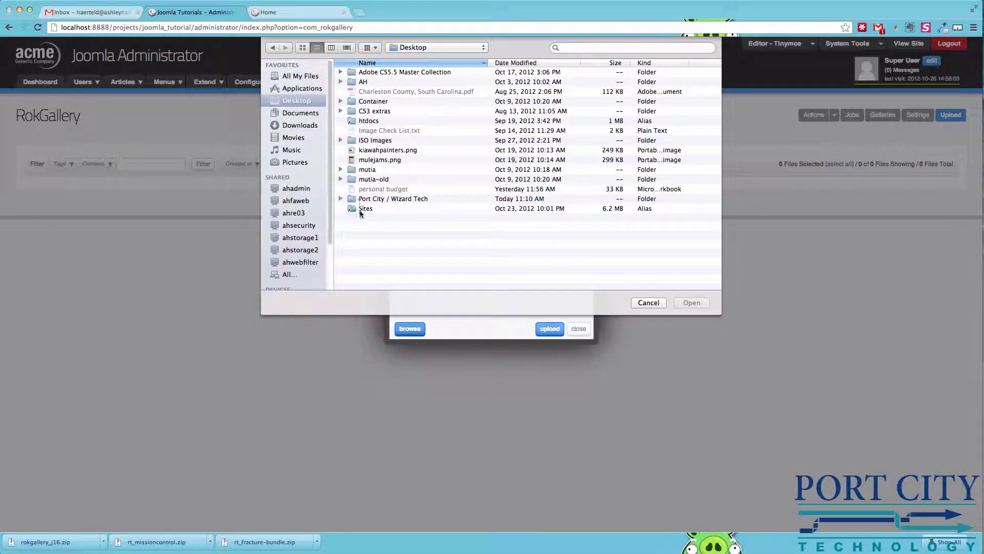
{"action": "double_click", "coordinate": [358, 210]}
{"action": "double_click", "coordinate": [372, 92]}
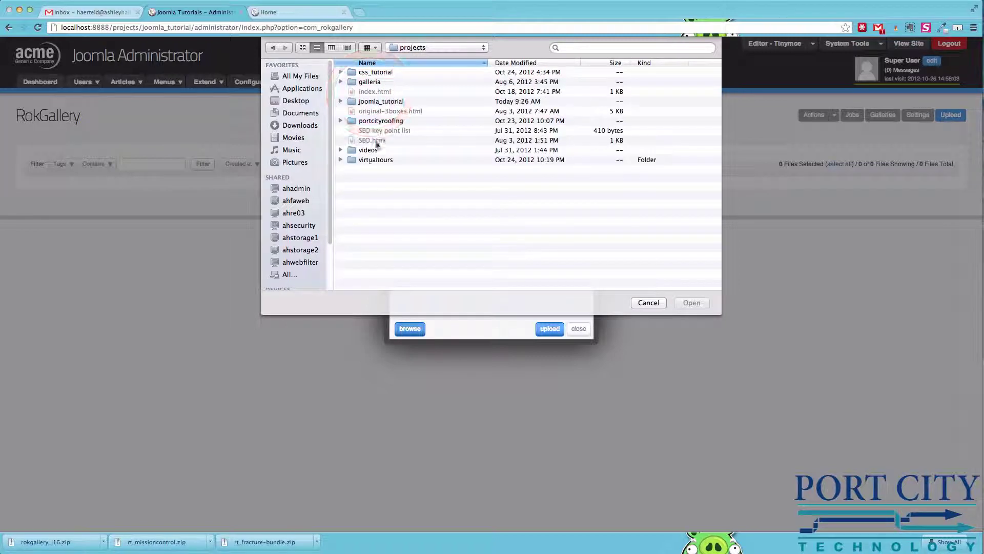
{"action": "double_click", "coordinate": [370, 160]}
{"action": "left_click", "coordinate": [373, 82]}
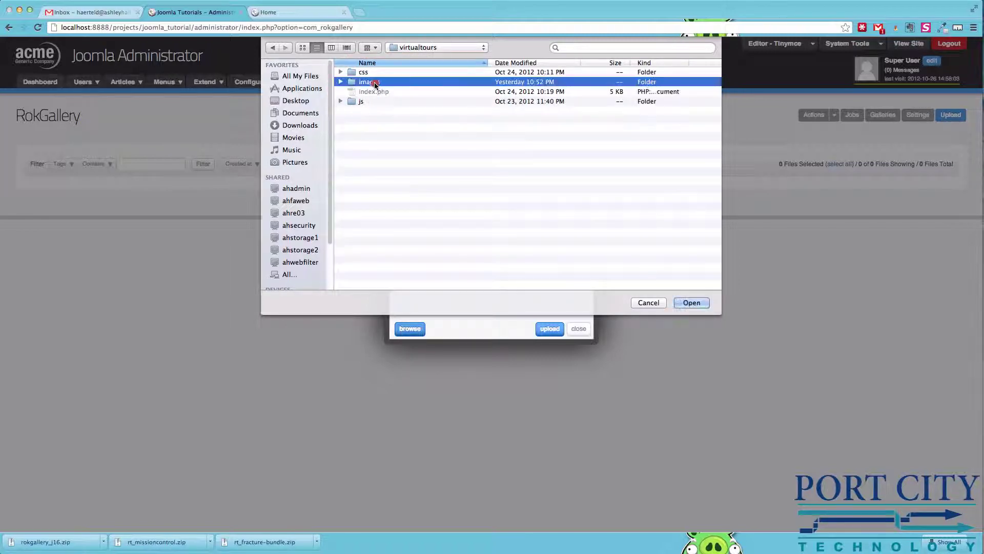
{"action": "double_click", "coordinate": [374, 83]}
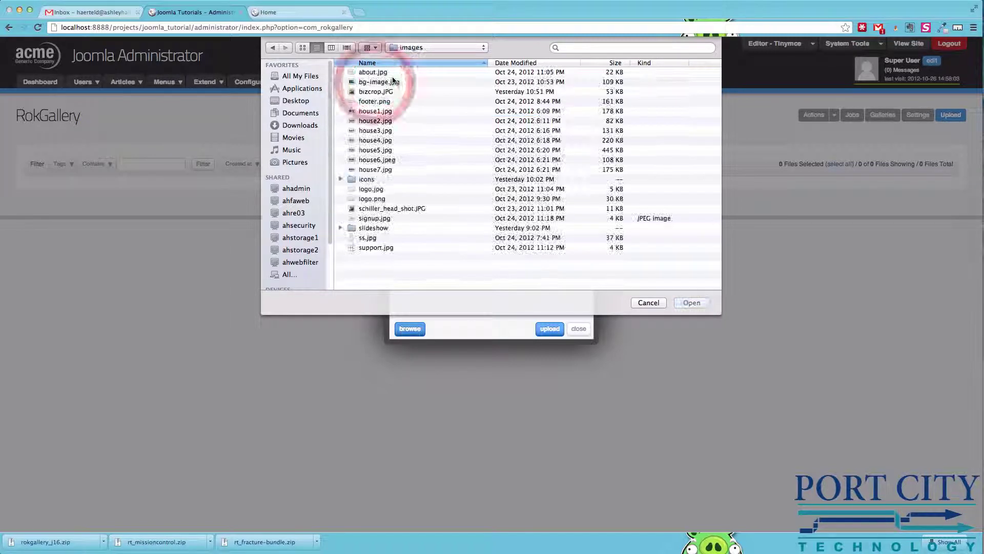
{"action": "double_click", "coordinate": [371, 228]}
- Select house1–house11.jpg and upload all eleven photos into RokGallery
{"action": "left_click", "coordinate": [381, 73]}
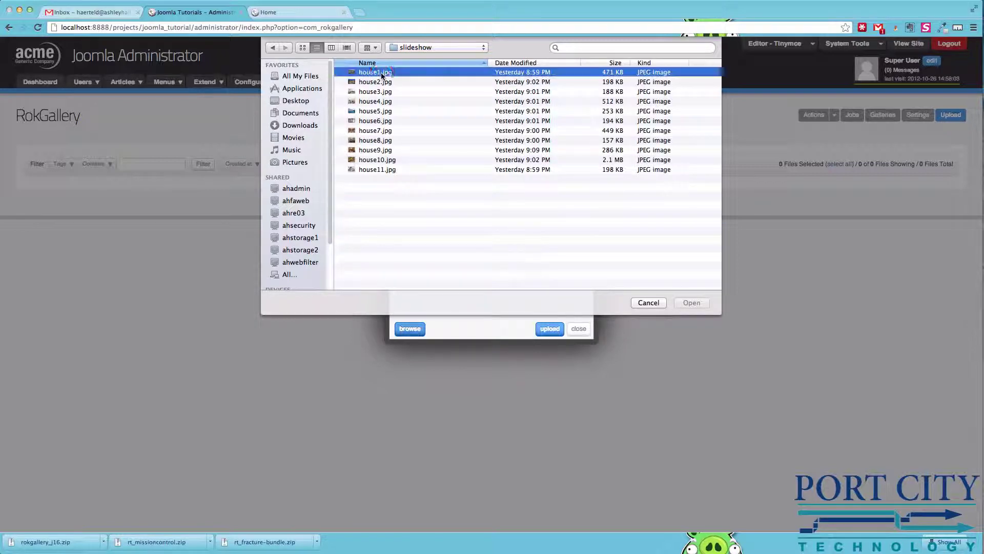
{"action": "left_click", "coordinate": [381, 169], "text": "shift"}
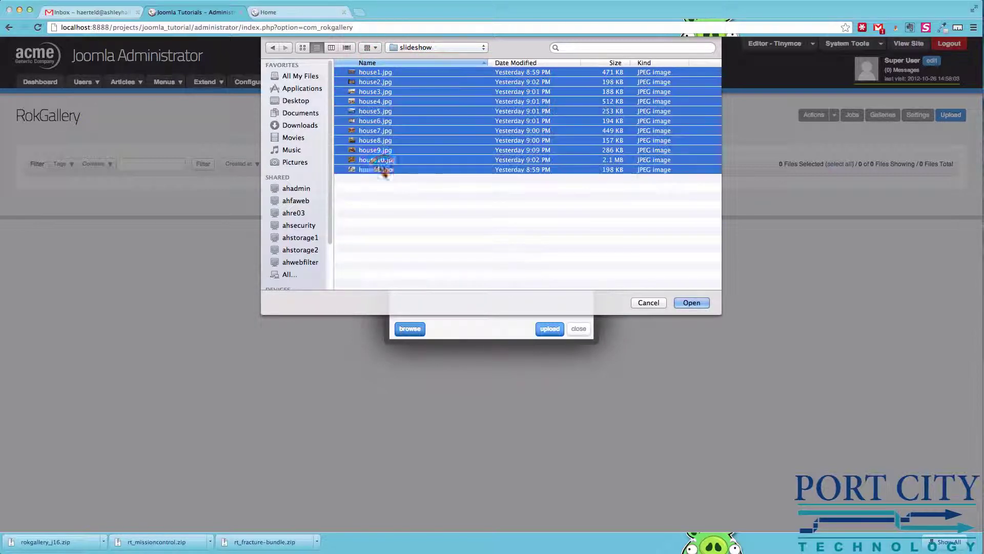
{"action": "left_click", "coordinate": [691, 304]}
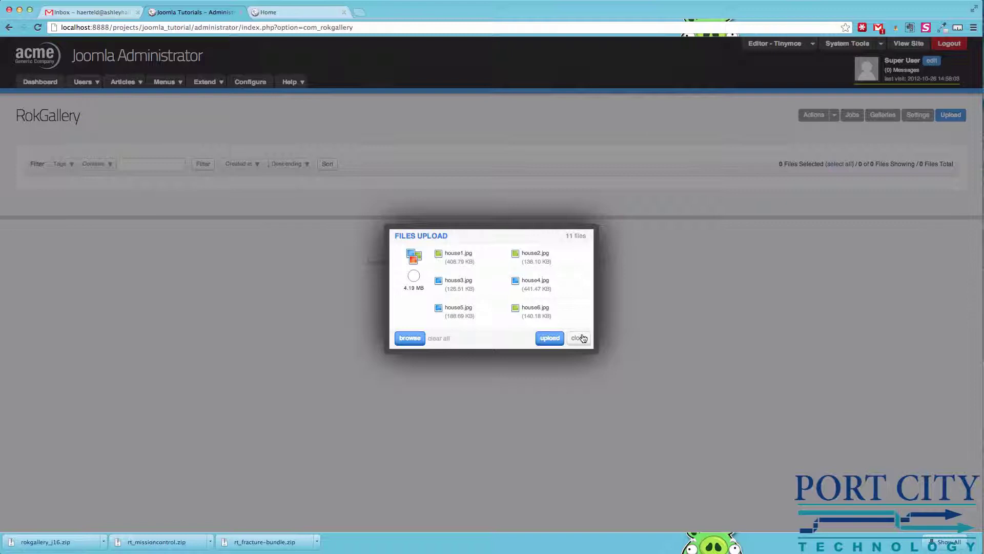
{"action": "left_click", "coordinate": [550, 338]}
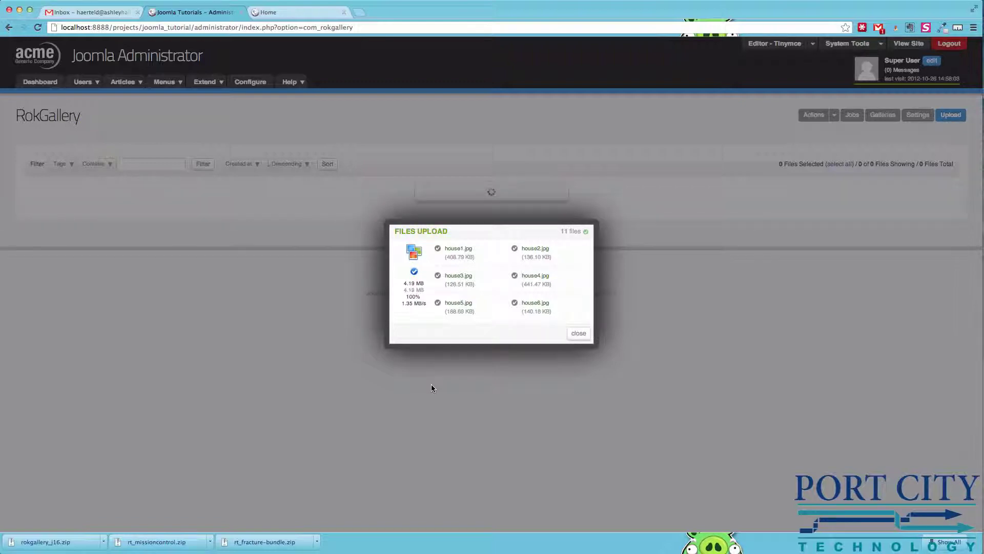
{"action": "left_click", "coordinate": [579, 333]}
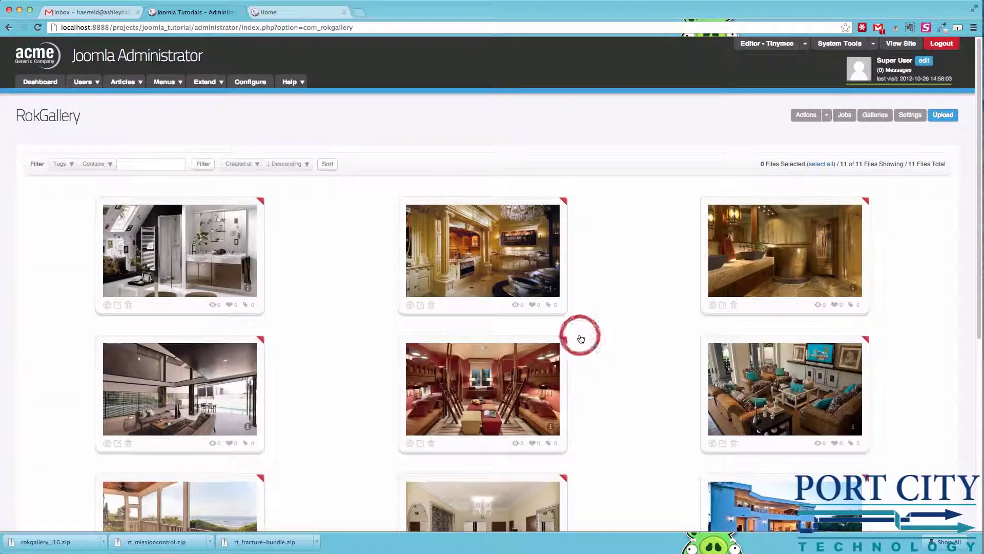
- Select all eleven uploaded photos and publish them via the bulk Actions list
{"action": "left_click", "coordinate": [827, 115]}
{"action": "left_click", "coordinate": [720, 153]}
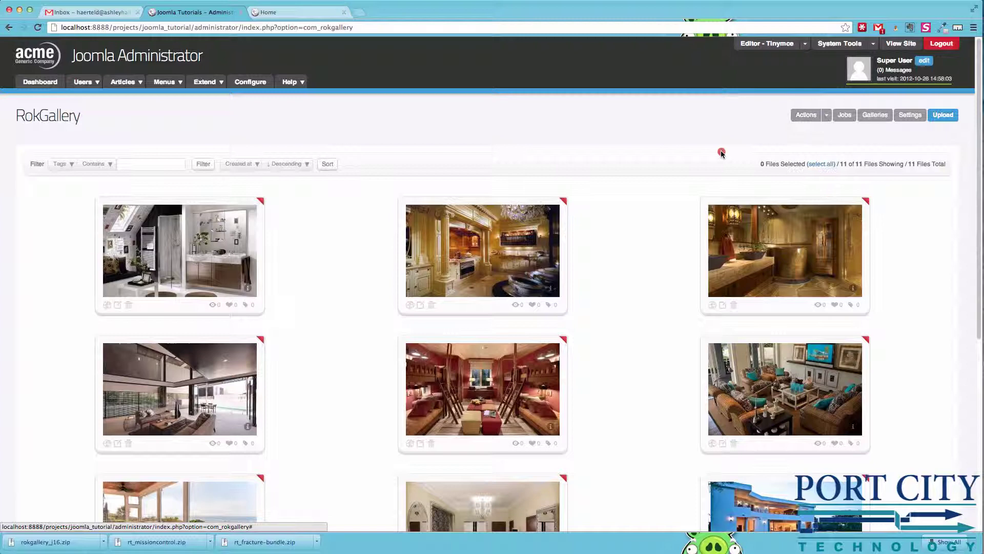
{"action": "left_click", "coordinate": [821, 163]}
{"action": "left_click", "coordinate": [805, 114]}
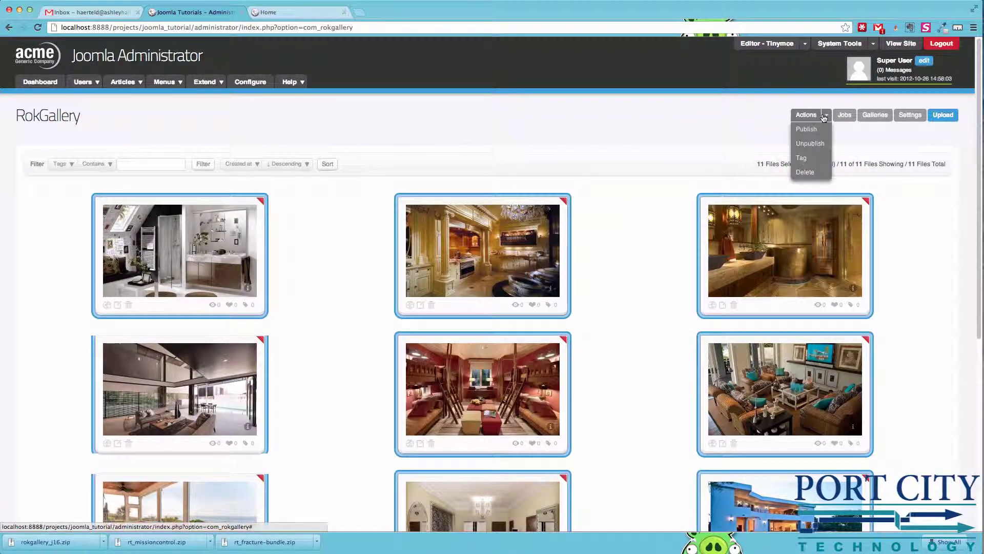
{"action": "left_click", "coordinate": [811, 134]}
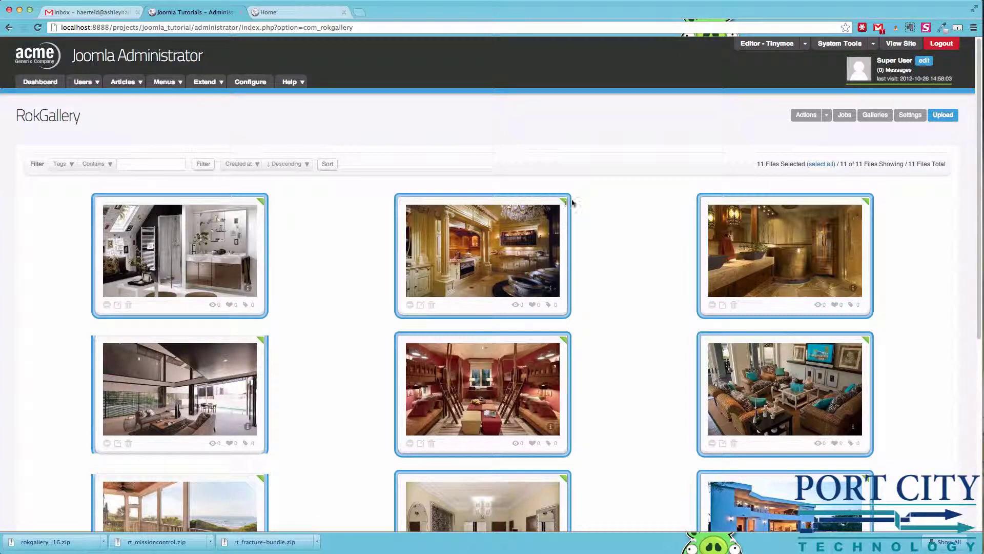
- Tag all selected photos with 'high end homes' through Actions > Tag, keeping Add checked
{"action": "left_click", "coordinate": [828, 115]}
{"action": "left_click", "coordinate": [804, 158]}
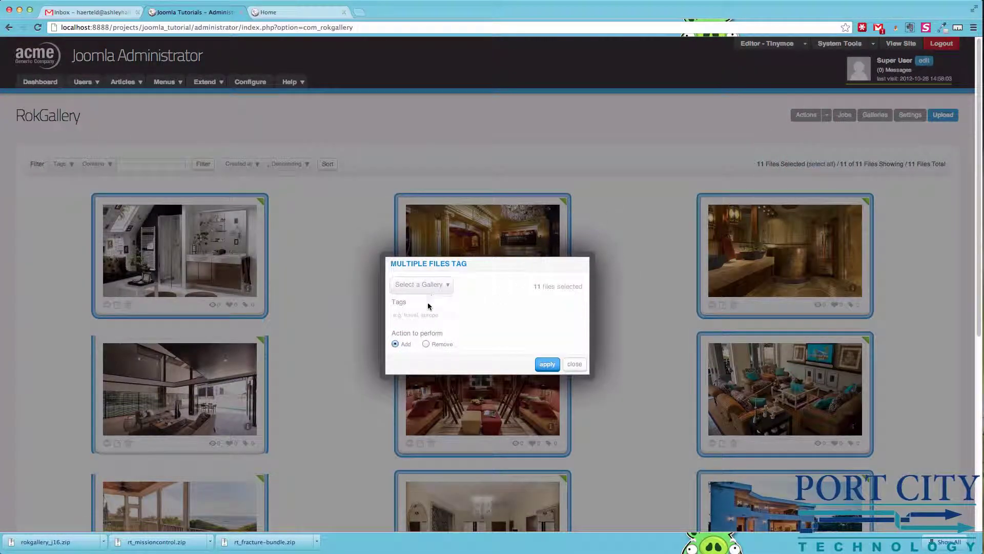
{"action": "left_click", "coordinate": [428, 309]}
{"action": "type", "text": "high end homes"}
{"action": "left_click", "coordinate": [546, 366]}
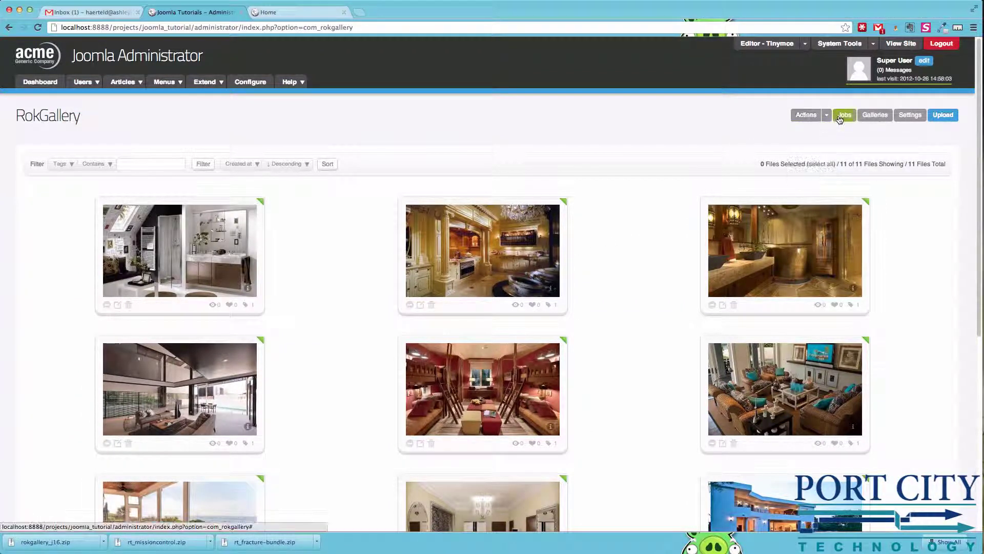
- Create a gallery named Gallery, tagged 'Homes in the charleston area', with Keep Aspect Ratio checked, and save
{"action": "left_click", "coordinate": [876, 117]}
{"action": "left_click", "coordinate": [434, 179]}
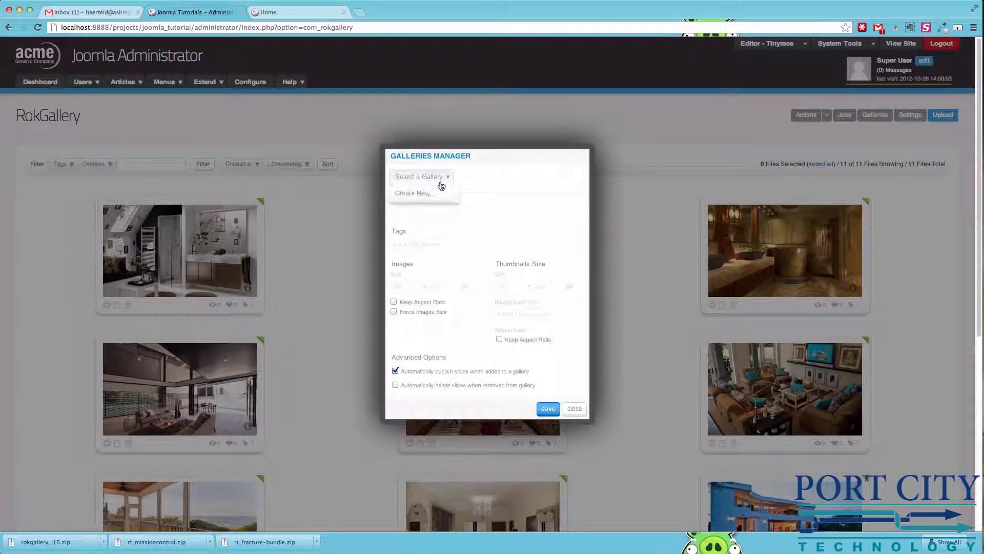
{"action": "left_click", "coordinate": [434, 194]}
{"action": "left_click", "coordinate": [436, 215]}
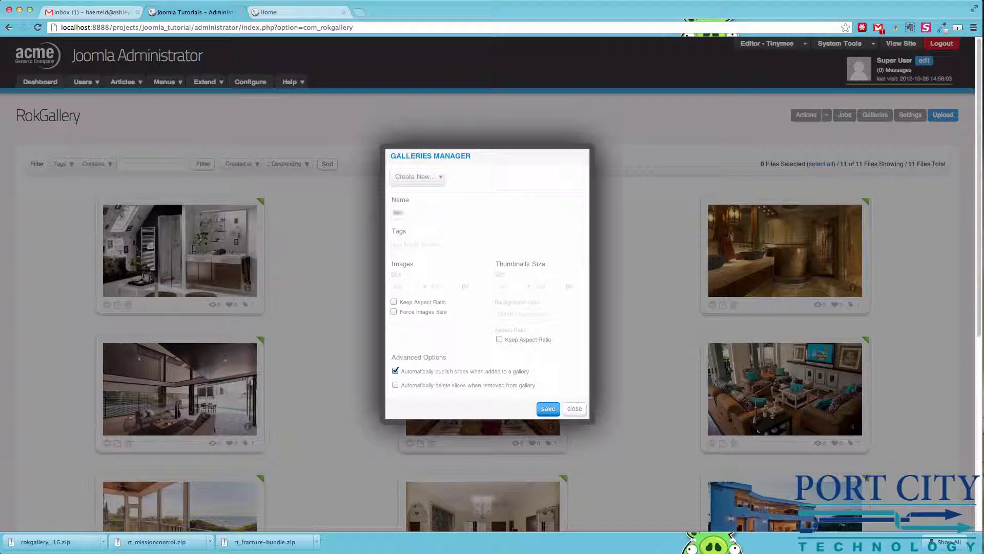
{"action": "type", "text": "Gallery"}
{"action": "left_click", "coordinate": [417, 241]}
{"action": "left_click", "coordinate": [420, 301]}
{"action": "left_click", "coordinate": [548, 408]}
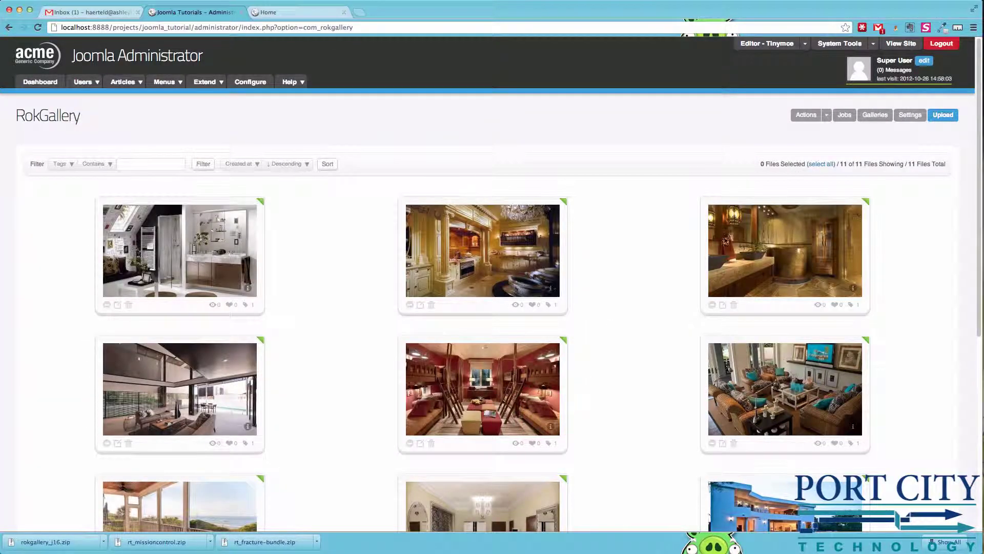
- Select all eleven photos and assign them to the Gallery gallery via Actions > Tag
{"action": "left_click", "coordinate": [822, 163]}
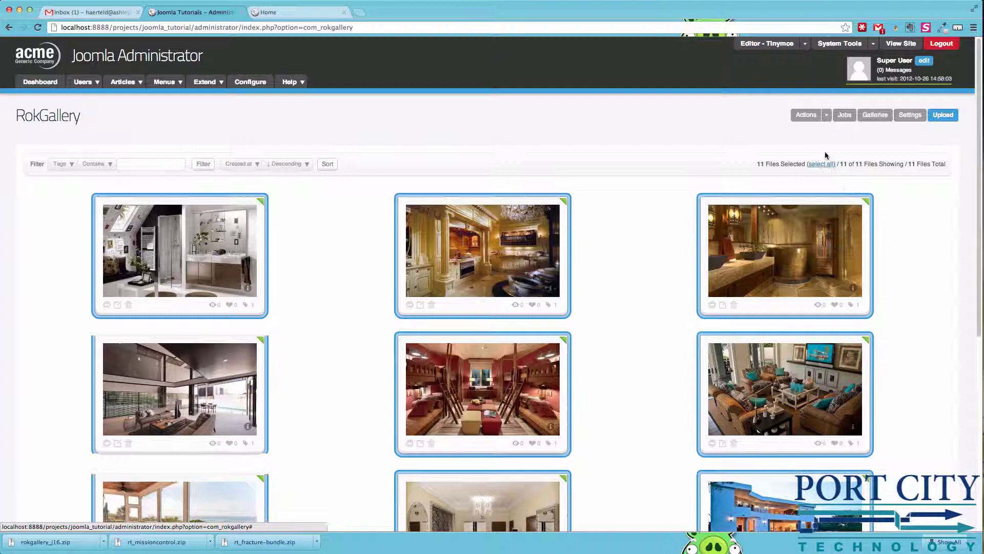
{"action": "left_click", "coordinate": [806, 115]}
{"action": "left_click", "coordinate": [803, 159]}
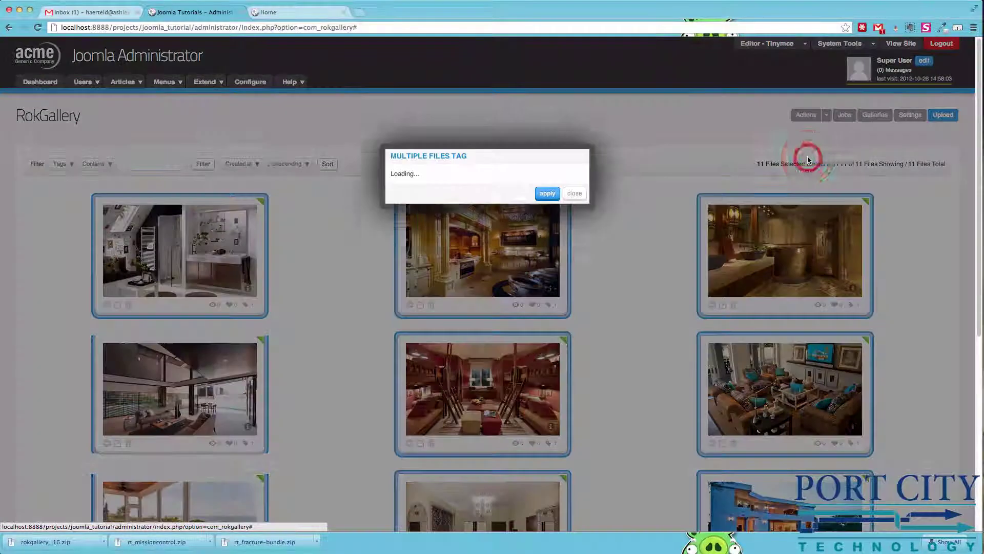
{"action": "left_click", "coordinate": [422, 284]}
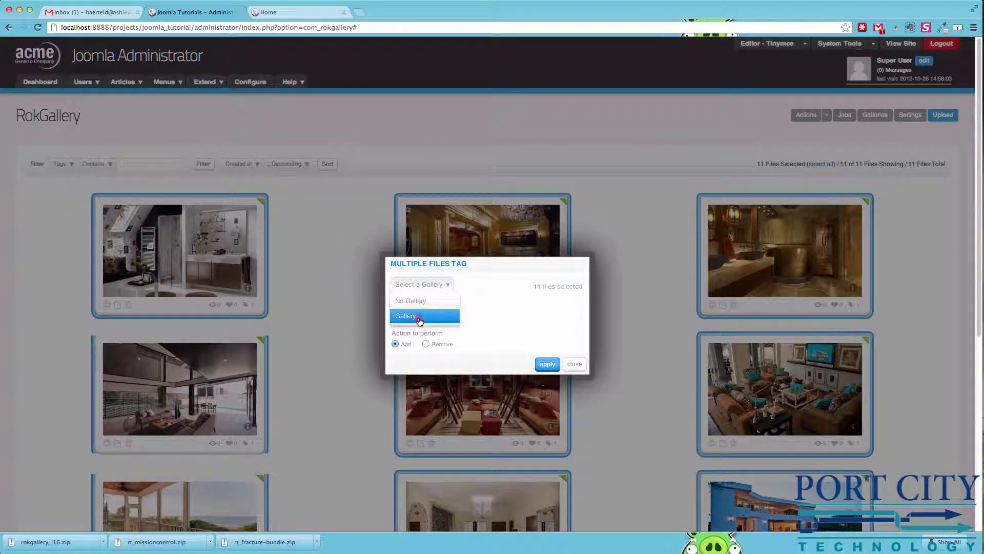
{"action": "left_click", "coordinate": [415, 315]}
{"action": "left_click", "coordinate": [547, 366]}
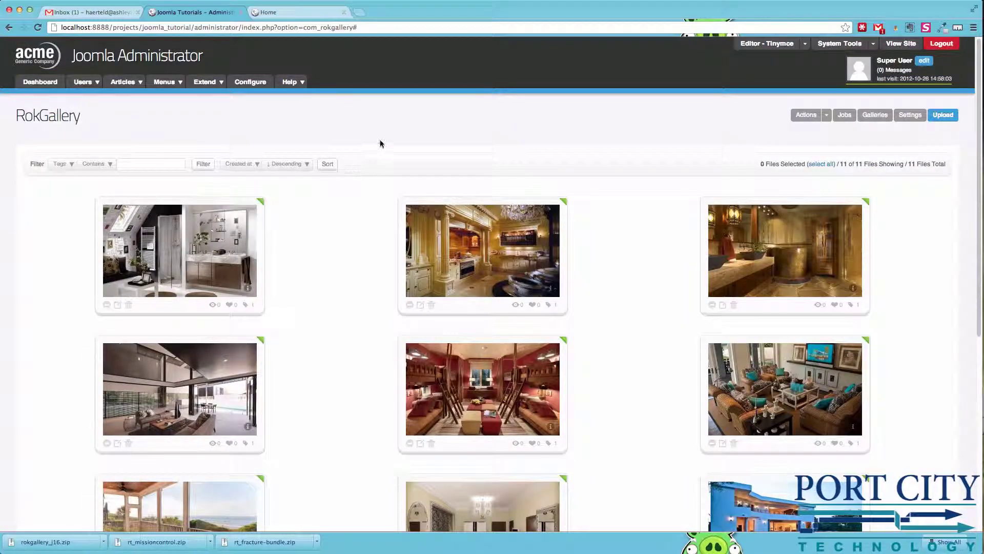
{"action": "mouse_move", "coordinate": [176, 95]}
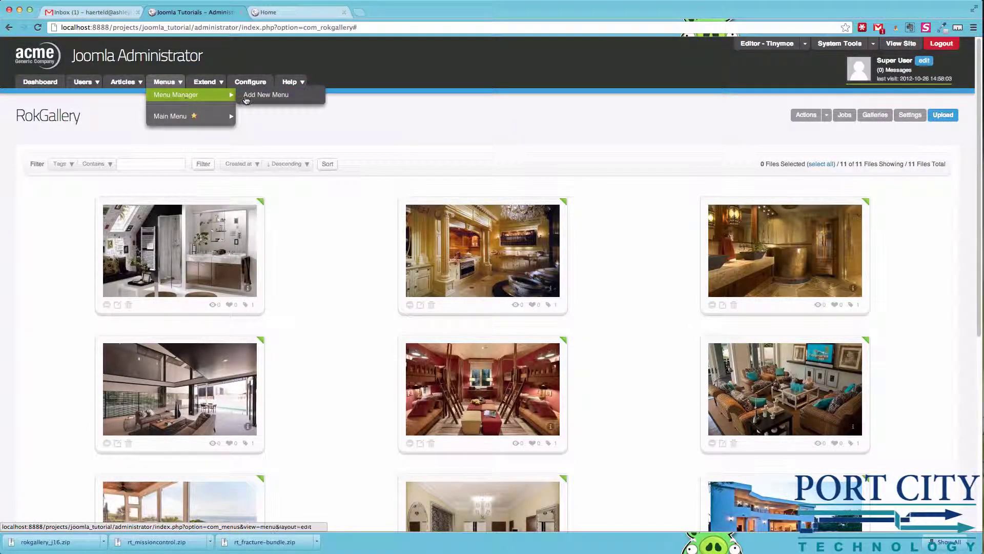
- Start a new main-menu item of type RokGallery Gallery View titled Gallery
{"action": "left_click", "coordinate": [271, 116]}
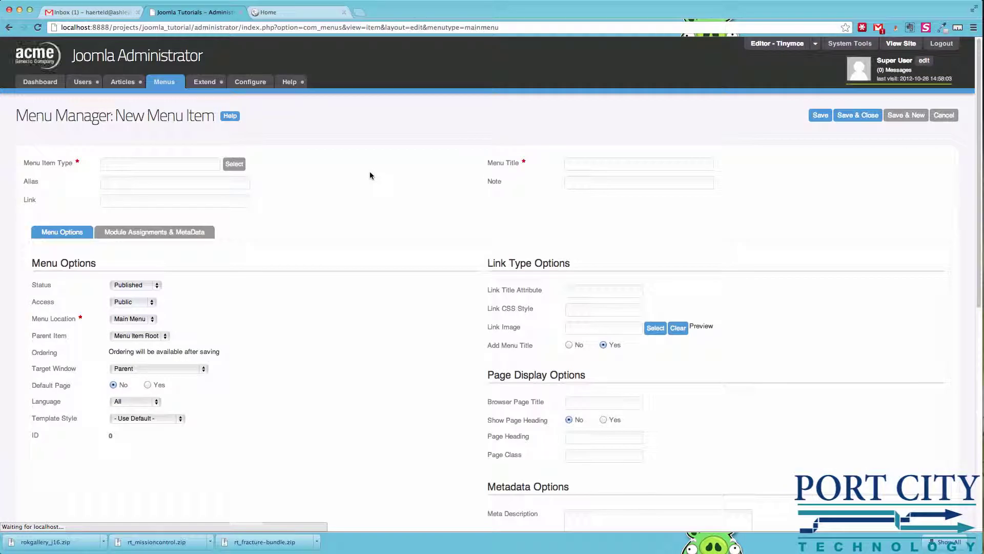
{"action": "left_click", "coordinate": [182, 164]}
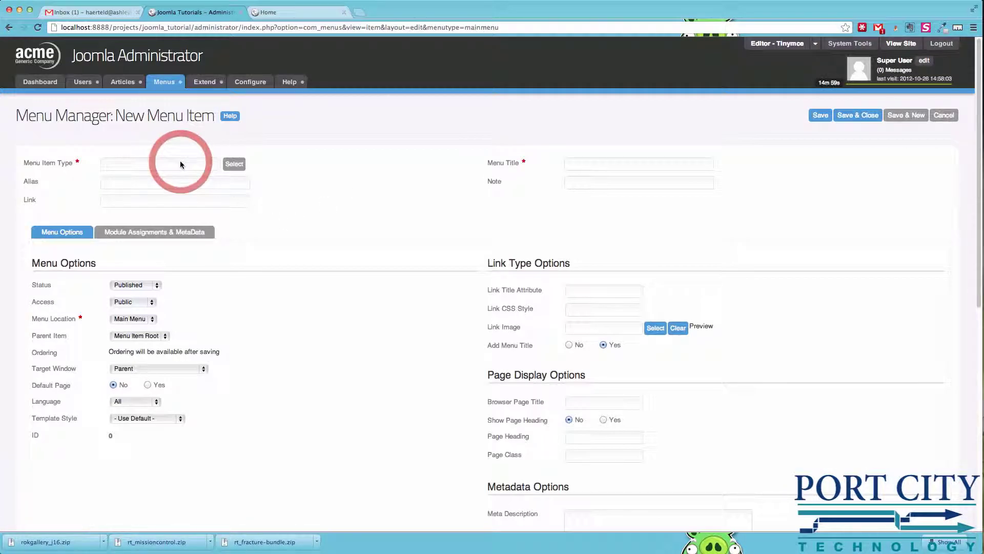
{"action": "left_click", "coordinate": [225, 165]}
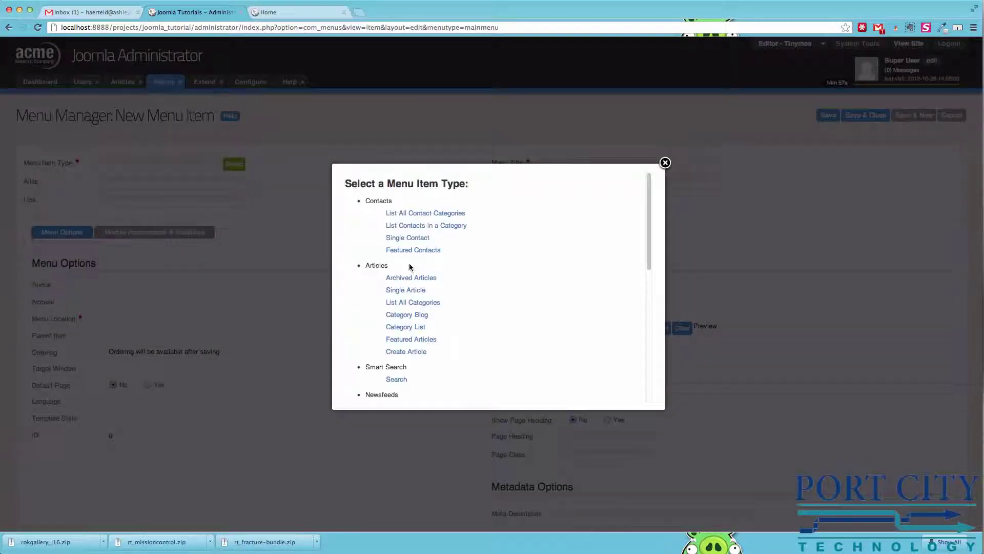
{"action": "scroll", "coordinate": [421, 299], "scroll_direction": "down", "scroll_amount": 2}
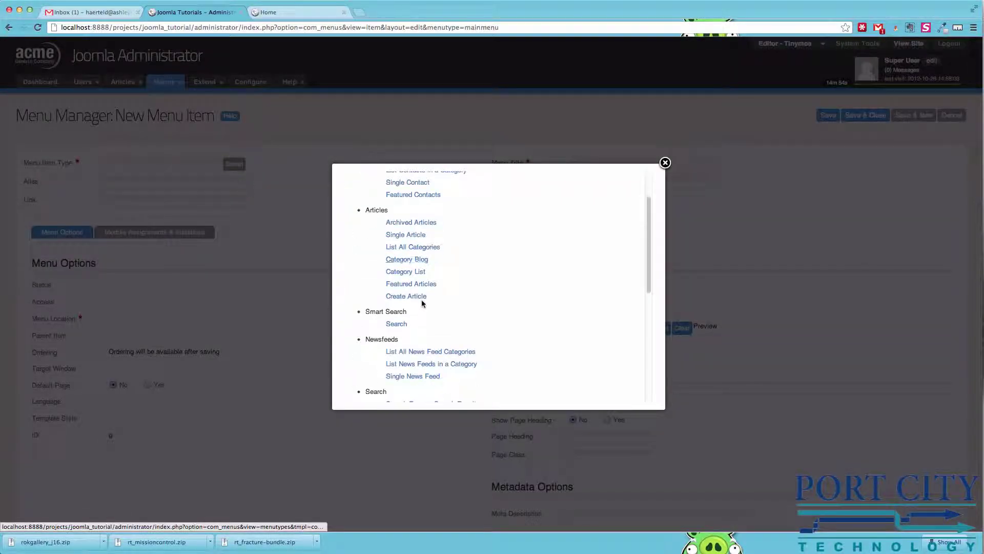
{"action": "scroll", "coordinate": [422, 303], "scroll_direction": "down", "scroll_amount": 3}
{"action": "scroll", "coordinate": [422, 304], "scroll_direction": "down", "scroll_amount": 4}
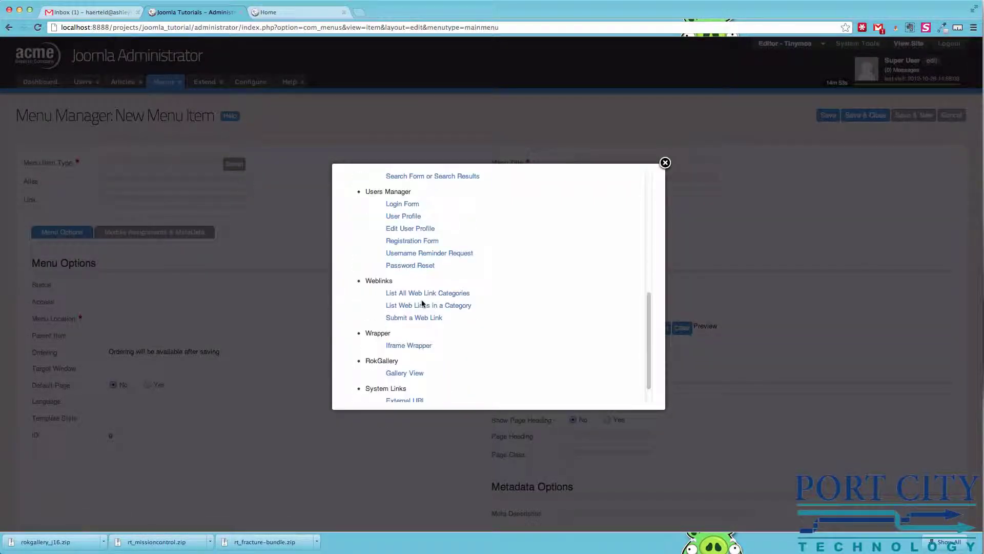
{"action": "left_click", "coordinate": [408, 373]}
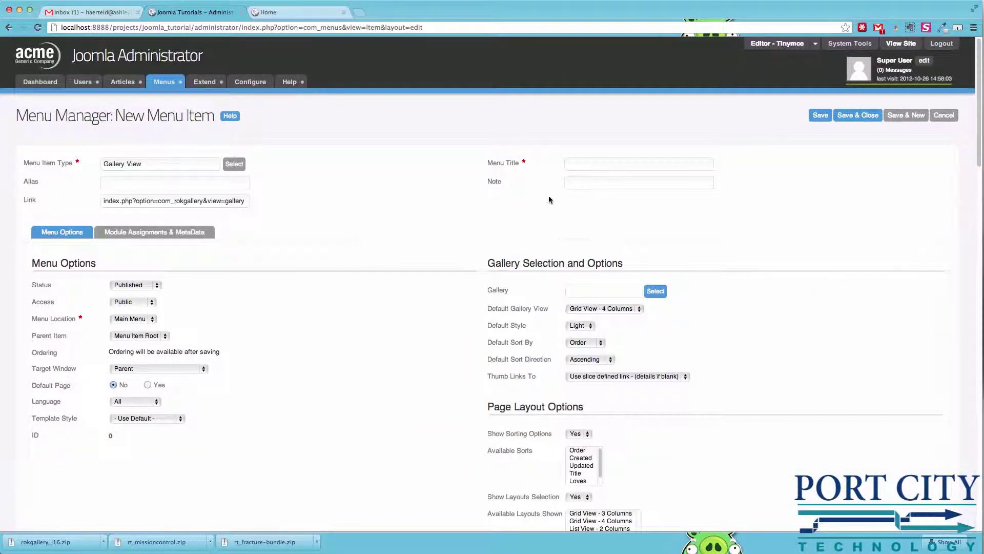
{"action": "left_click", "coordinate": [570, 165]}
{"action": "type", "text": "Gallery"}
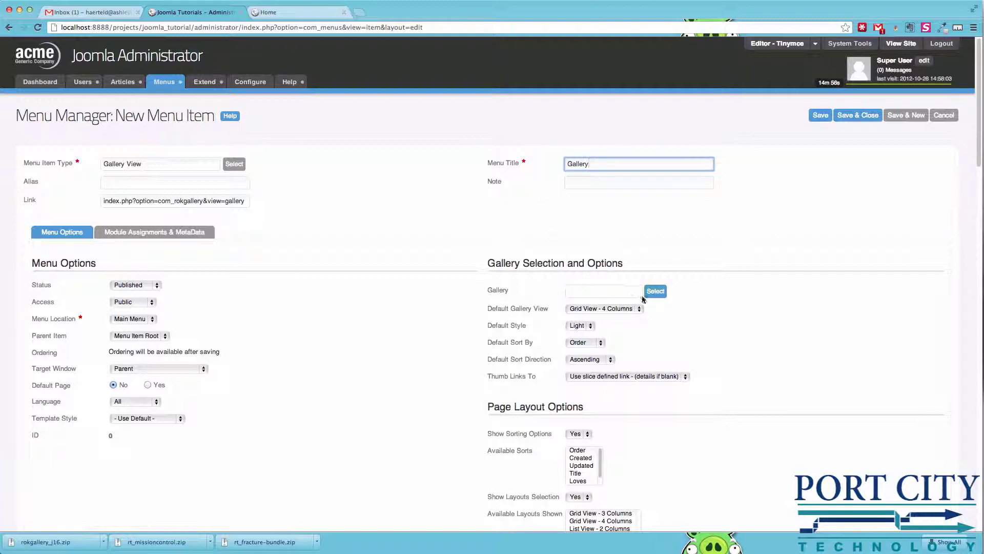
- Link the menu item to the existing Gallery collection and save & close it
{"action": "left_click", "coordinate": [655, 291]}
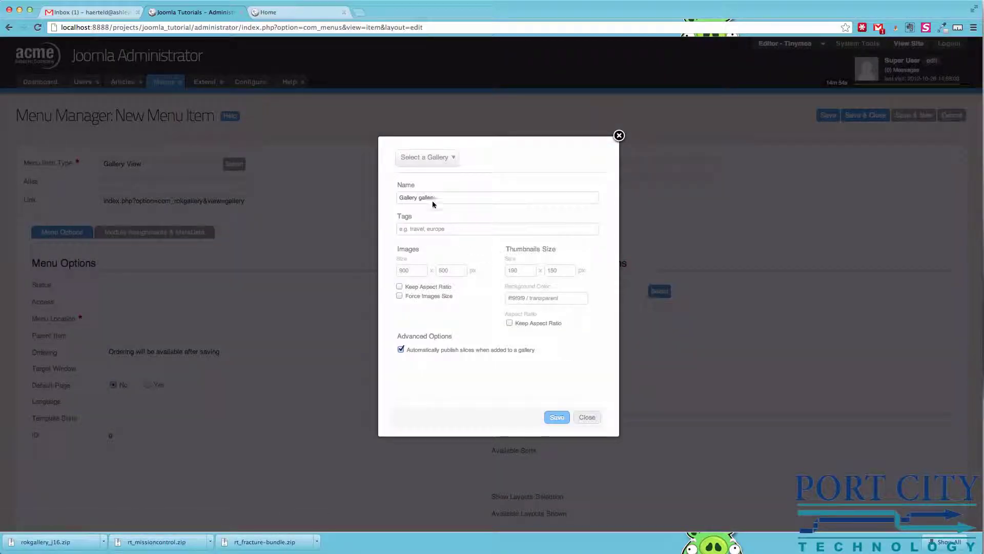
{"action": "left_click", "coordinate": [428, 156]}
{"action": "left_click", "coordinate": [419, 189]}
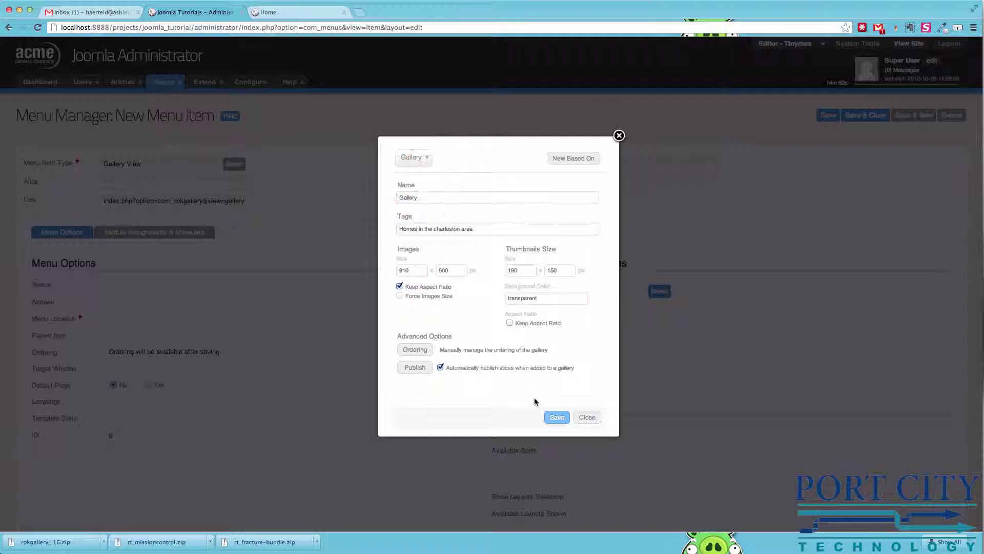
{"action": "left_click", "coordinate": [554, 416]}
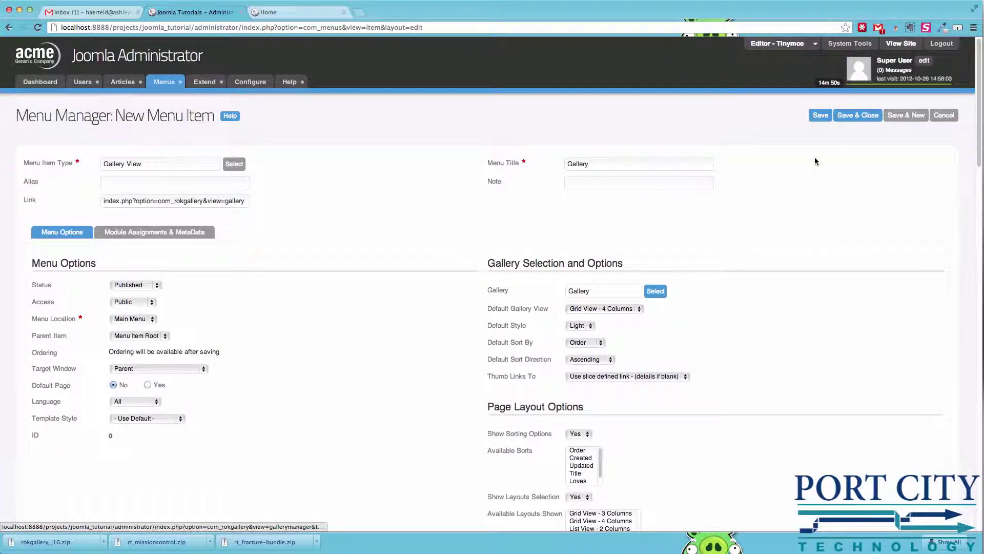
{"action": "left_click", "coordinate": [857, 115]}
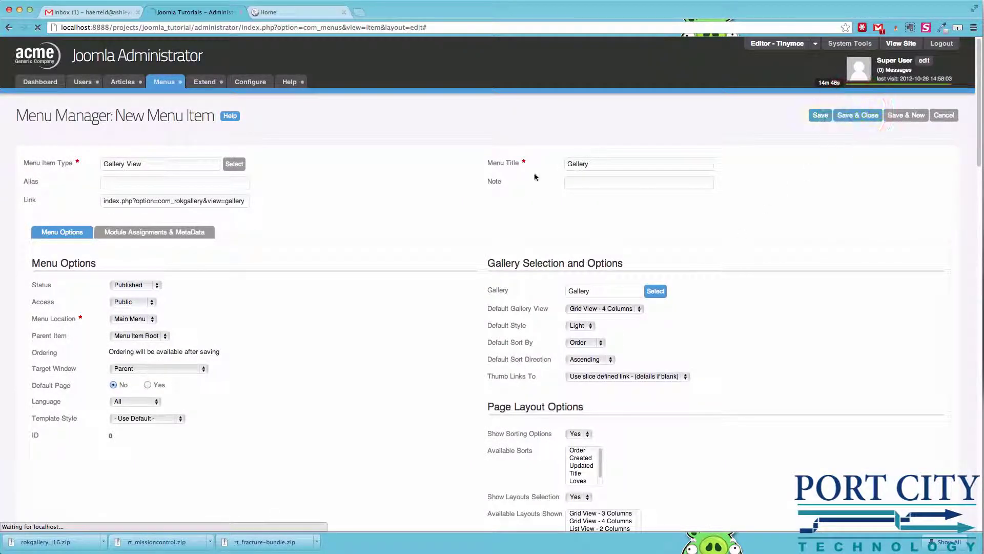
- Reload the live site, browse the Gallery page and house2's detail page, then return Home
{"action": "left_click", "coordinate": [309, 14]}
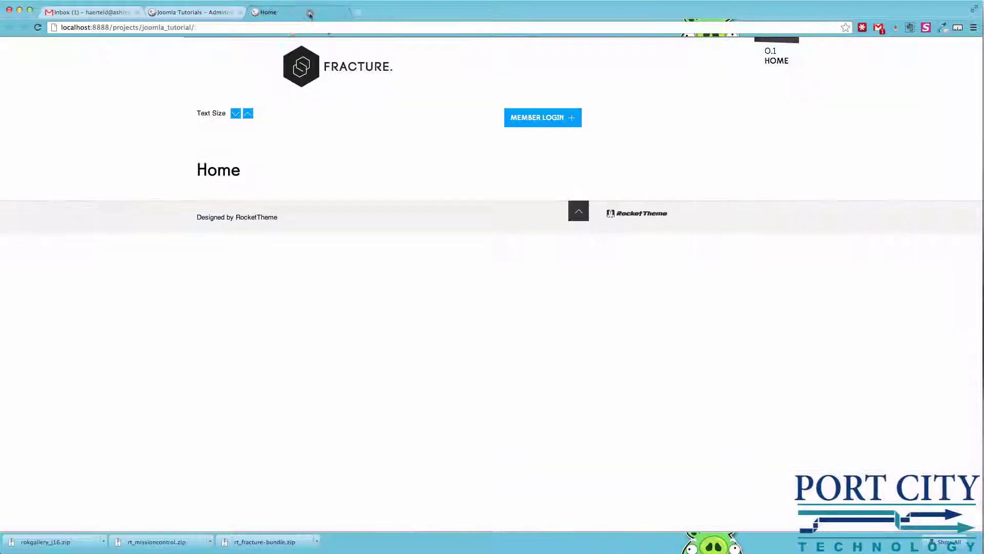
{"action": "left_click", "coordinate": [37, 28]}
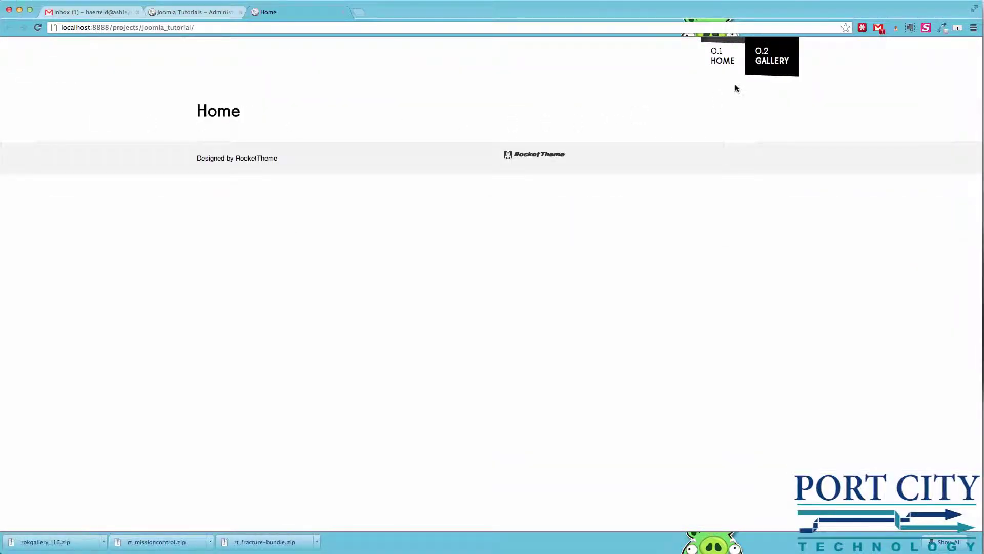
{"action": "left_click", "coordinate": [770, 63]}
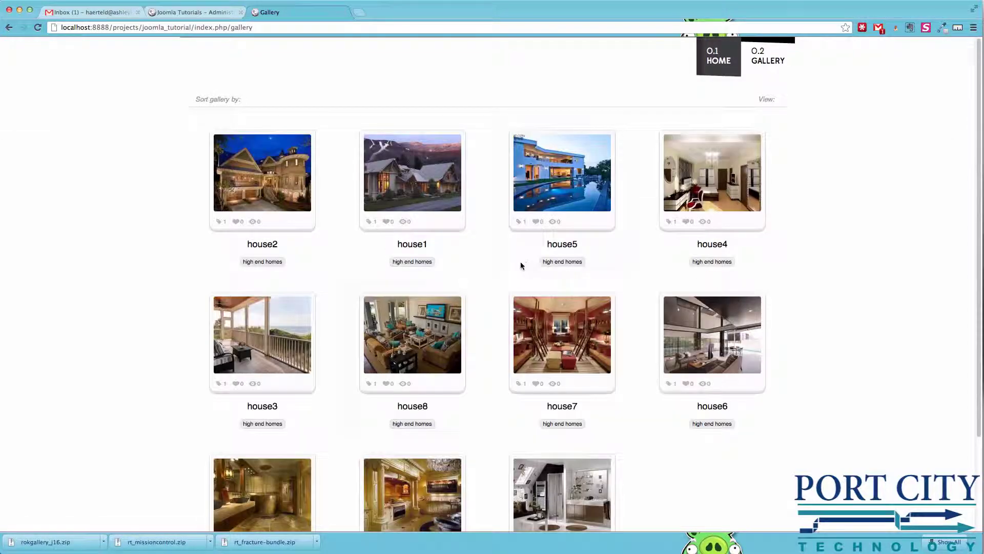
{"action": "left_click", "coordinate": [257, 163]}
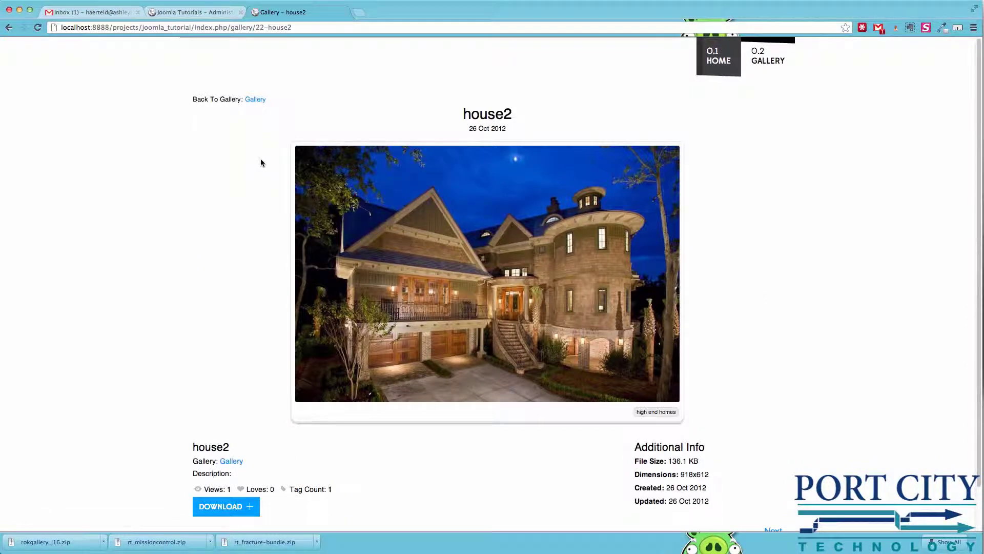
{"action": "scroll", "coordinate": [261, 158], "scroll_direction": "down", "scroll_amount": 1}
{"action": "scroll", "coordinate": [331, 172], "scroll_direction": "up", "scroll_amount": 1}
{"action": "scroll", "coordinate": [499, 417], "scroll_direction": "down", "scroll_amount": 1}
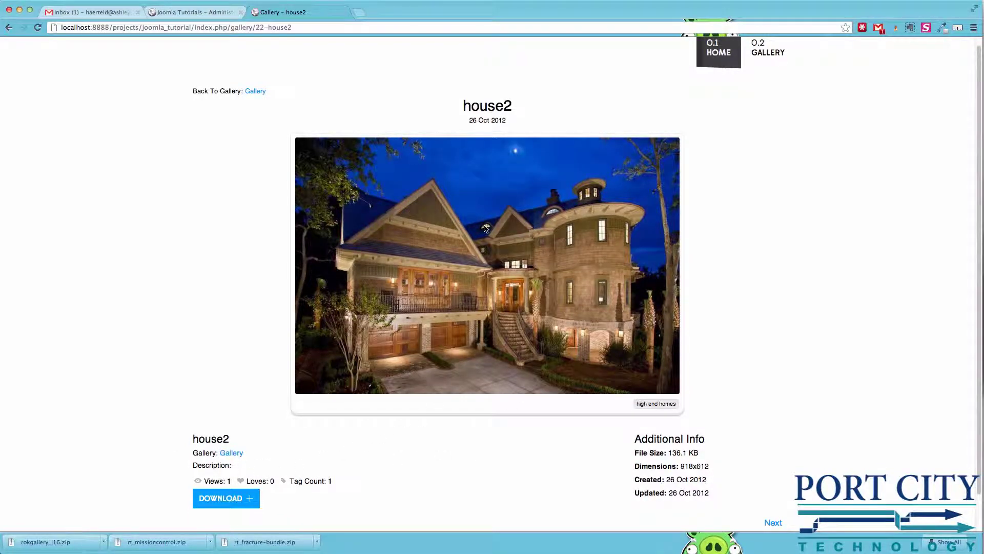
{"action": "scroll", "coordinate": [560, 293], "scroll_direction": "up", "scroll_amount": 1}
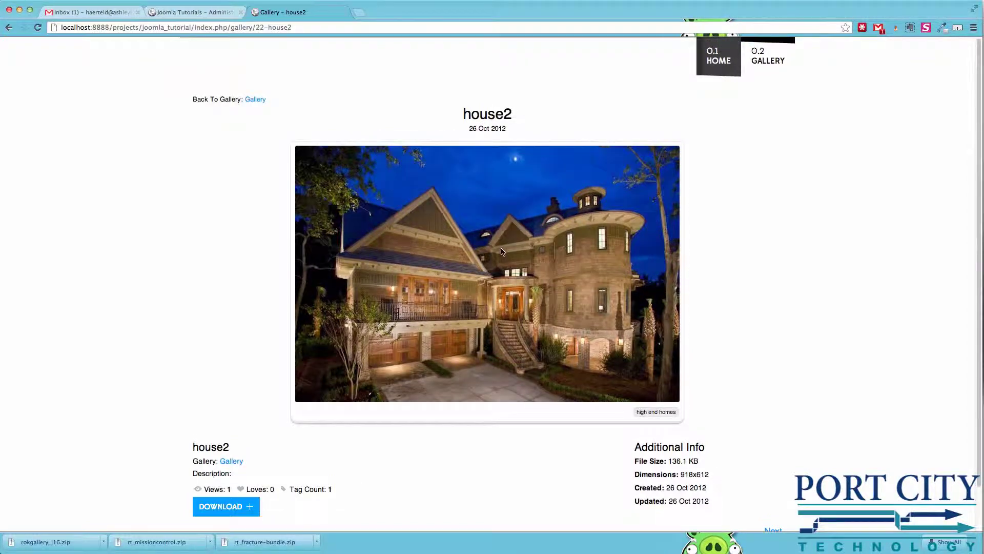
{"action": "scroll", "coordinate": [703, 112], "scroll_direction": "up", "scroll_amount": 1}
{"action": "left_click", "coordinate": [723, 65]}
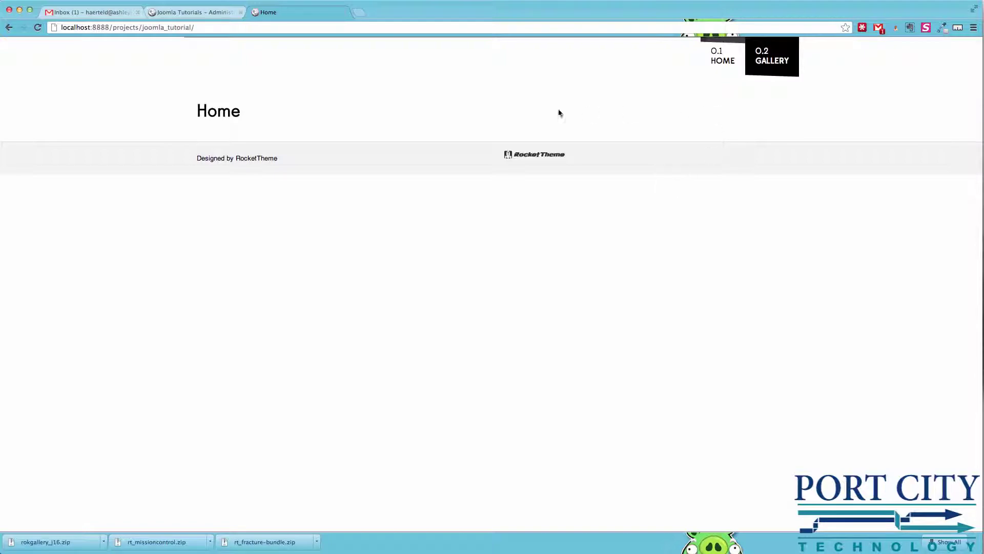
- Glance at the Gmail inbox and the site Home page, then return to the Menu Items list
{"action": "left_click", "coordinate": [100, 12]}
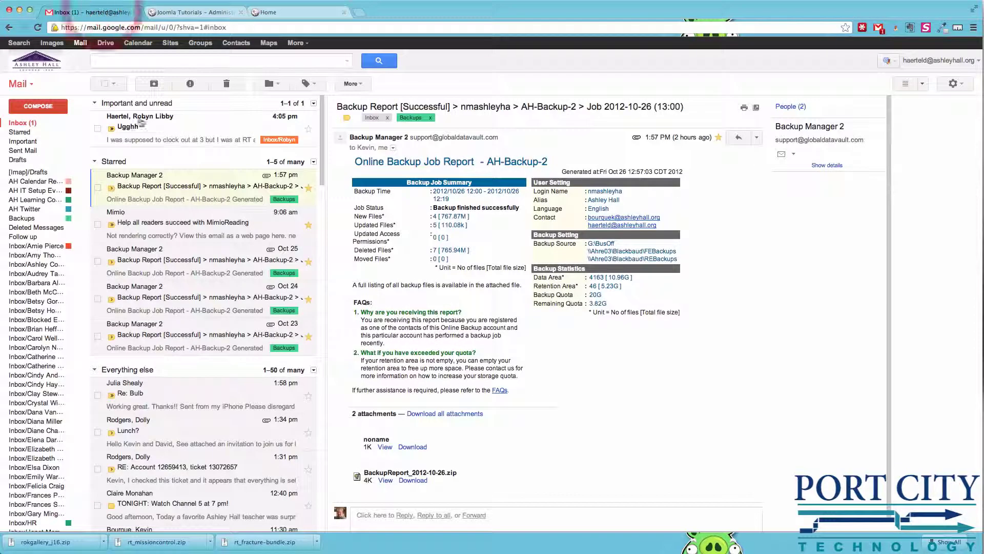
{"action": "left_click", "coordinate": [301, 16]}
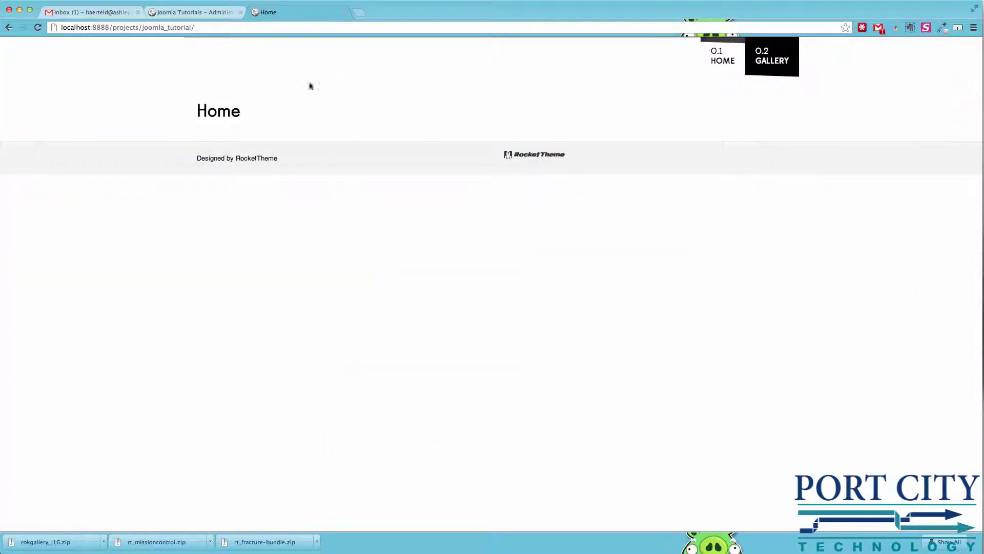
{"action": "left_click", "coordinate": [207, 12]}
{"action": "mouse_move", "coordinate": [206, 82]}
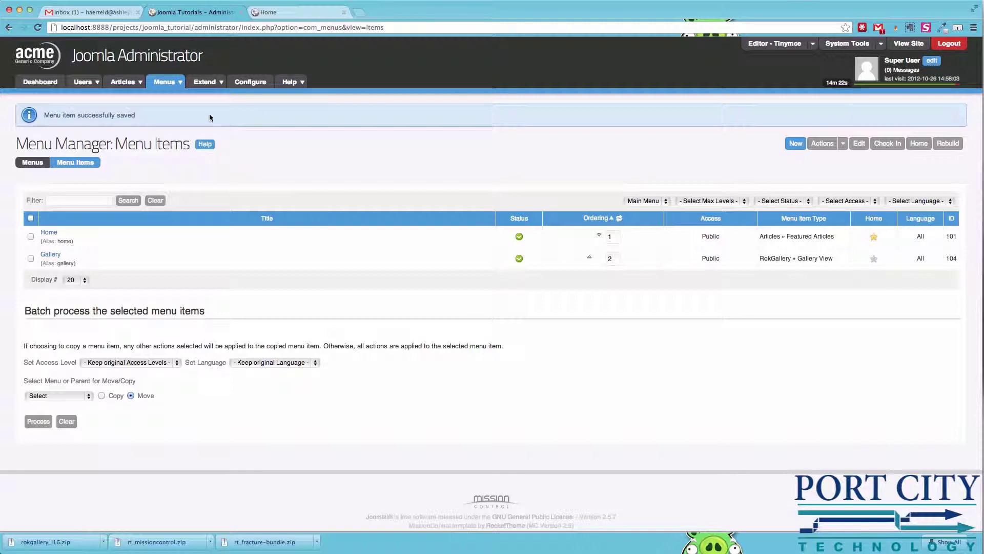
{"action": "mouse_move", "coordinate": [218, 117]}
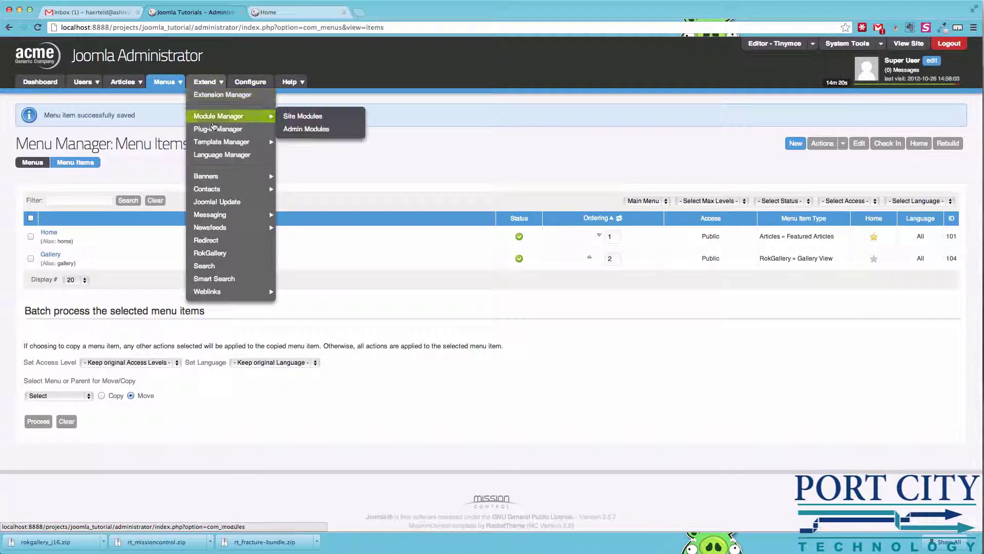
- Start a new RokGallery module in Site Modules and title it FP Slideshow
{"action": "left_click", "coordinate": [294, 117]}
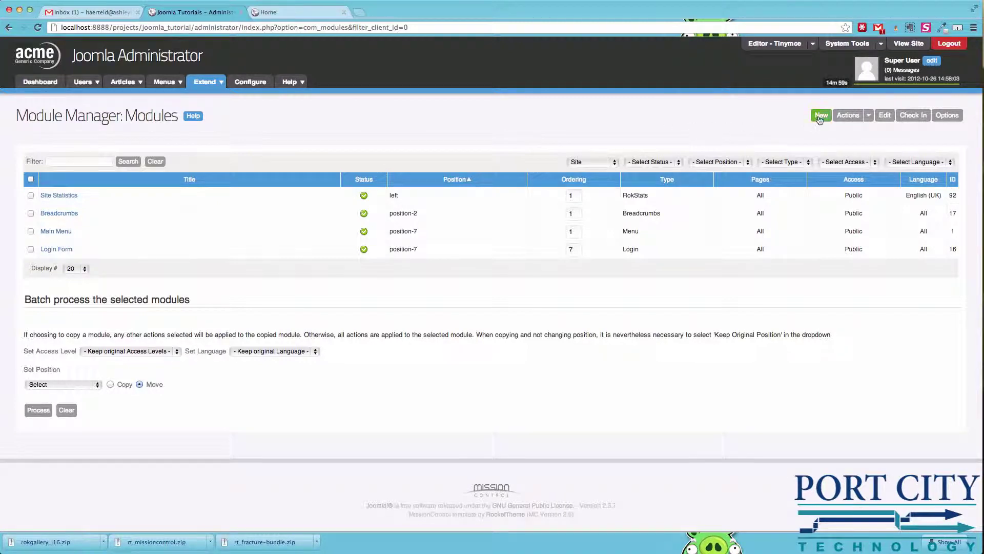
{"action": "left_click", "coordinate": [819, 115]}
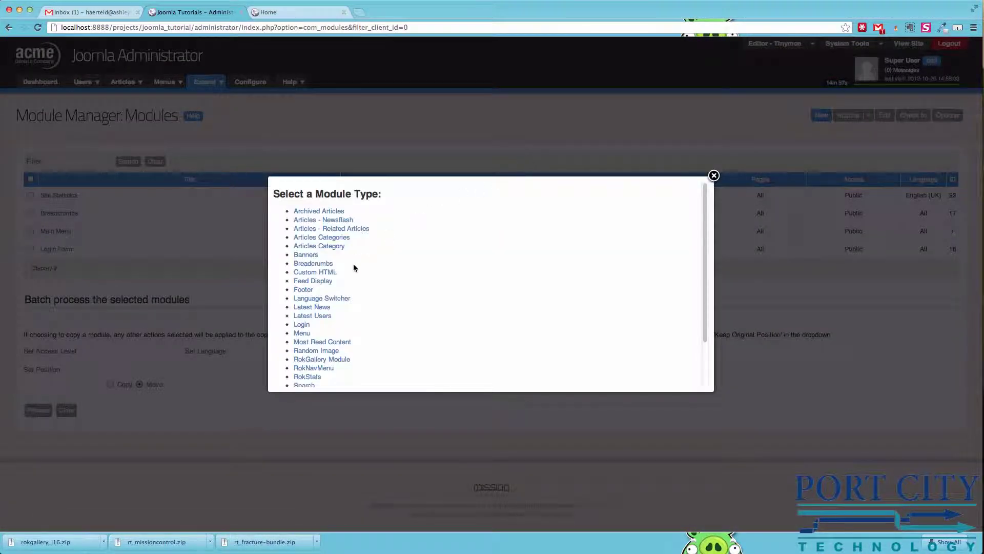
{"action": "scroll", "coordinate": [352, 284], "scroll_direction": "down", "scroll_amount": 2}
{"action": "left_click", "coordinate": [339, 328]}
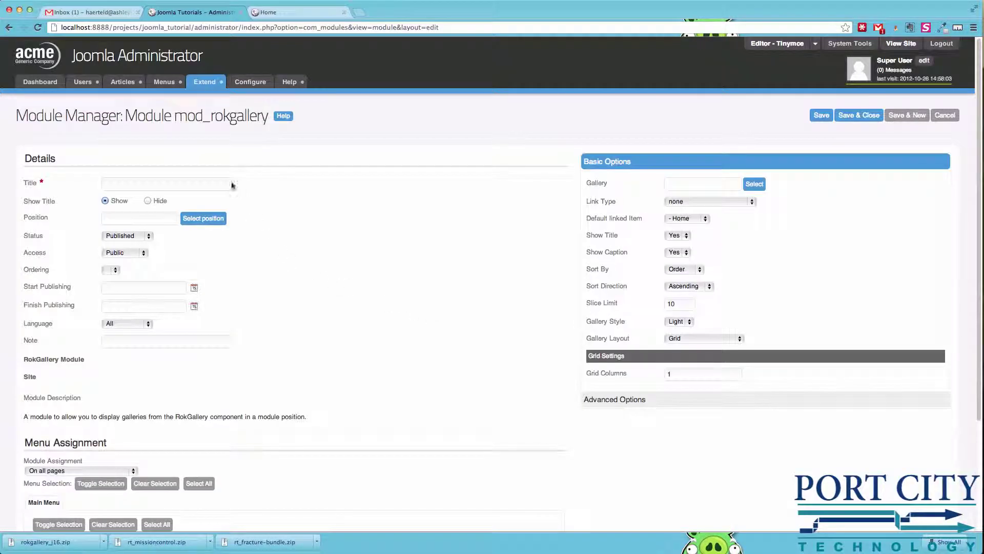
{"action": "left_click", "coordinate": [226, 183]}
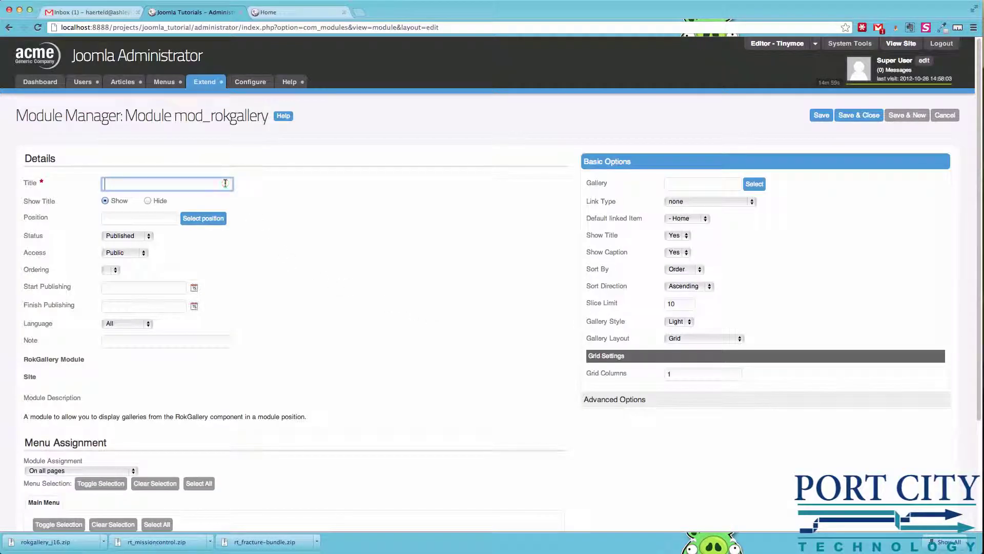
{"action": "type", "text": "fp"}
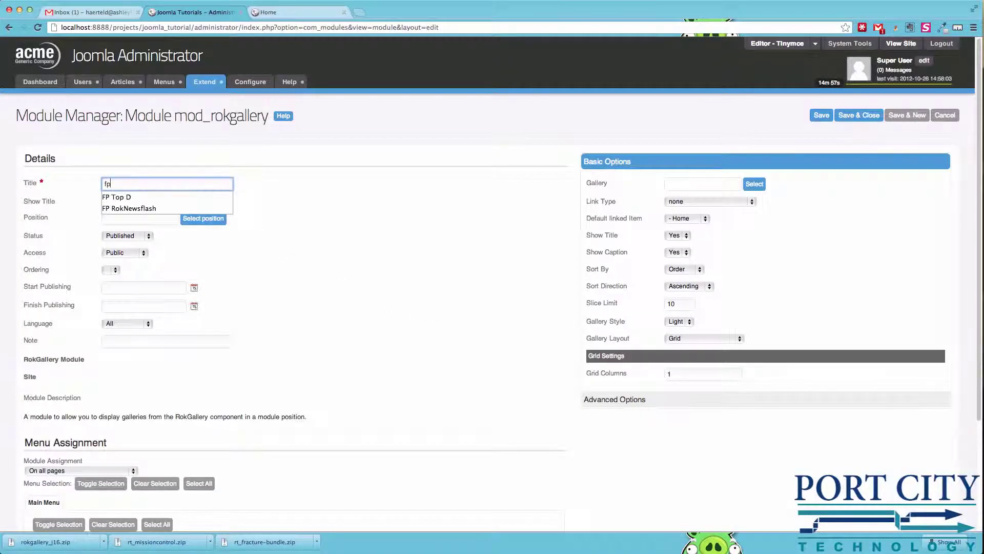
{"action": "key", "text": "BackSpace"}
{"action": "key", "text": "BackSpace"}
{"action": "type", "text": "FP "}
{"action": "type", "text": "Slideshow"}
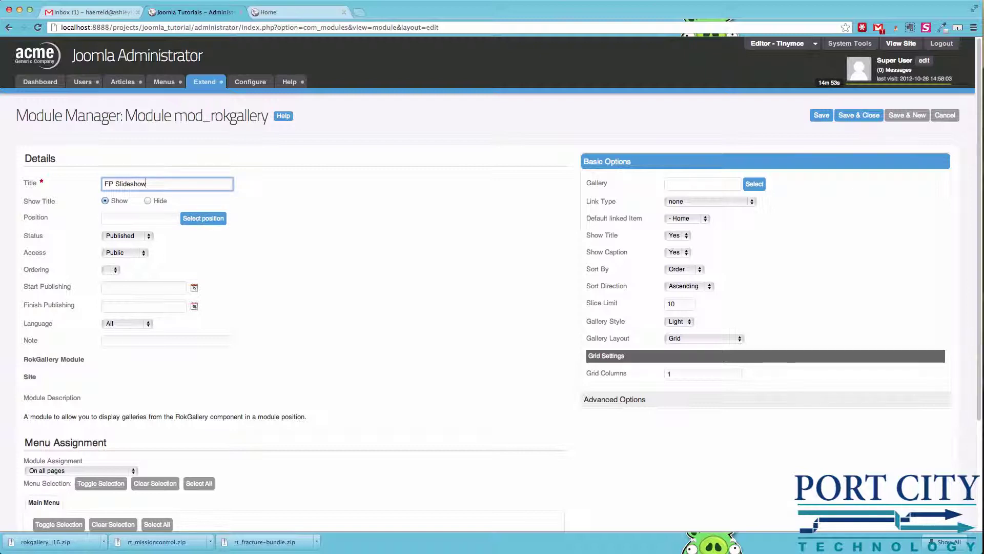
- Assign the module to the content-top-a position from the expanded position list
{"action": "left_click", "coordinate": [203, 218]}
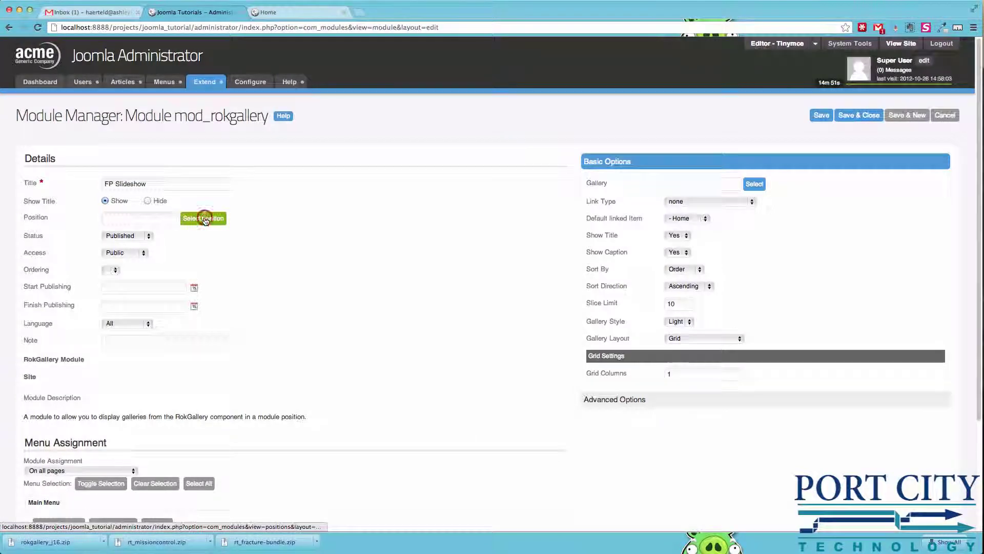
{"action": "scroll", "coordinate": [394, 296], "scroll_direction": "down", "scroll_amount": 3}
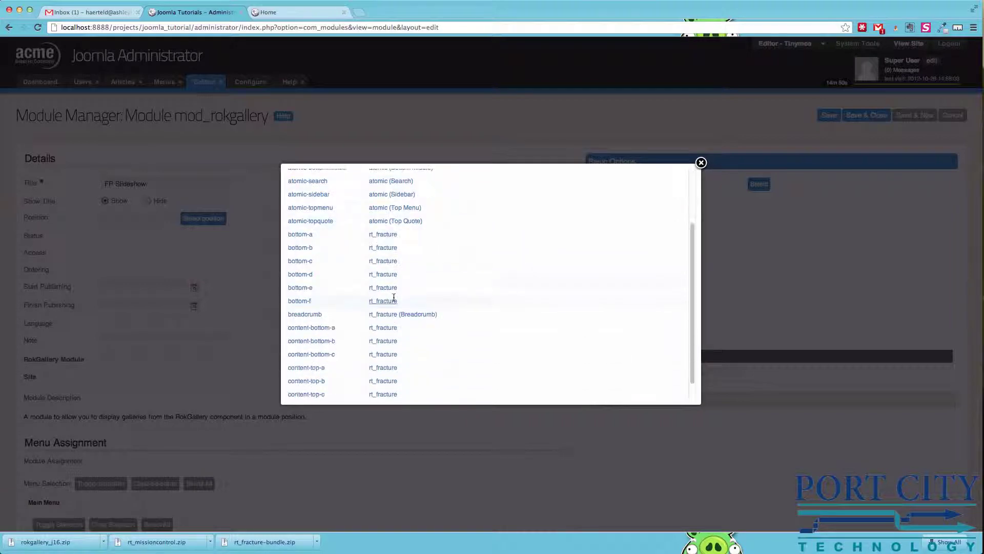
{"action": "scroll", "coordinate": [394, 297], "scroll_direction": "down", "scroll_amount": 1}
{"action": "left_click", "coordinate": [348, 390]}
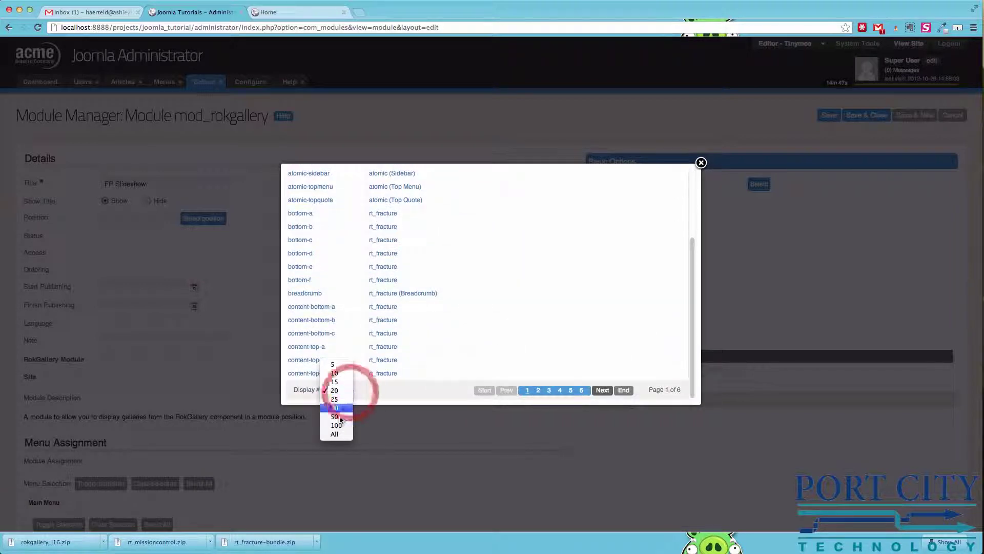
{"action": "left_click", "coordinate": [336, 438]}
{"action": "scroll", "coordinate": [416, 342], "scroll_direction": "down", "scroll_amount": 3}
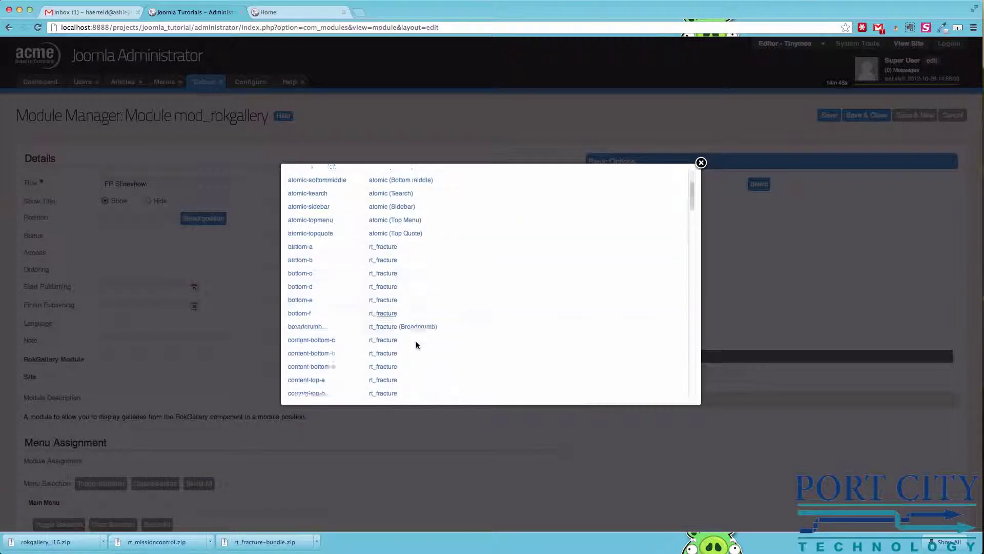
{"action": "scroll", "coordinate": [415, 341], "scroll_direction": "down", "scroll_amount": 1}
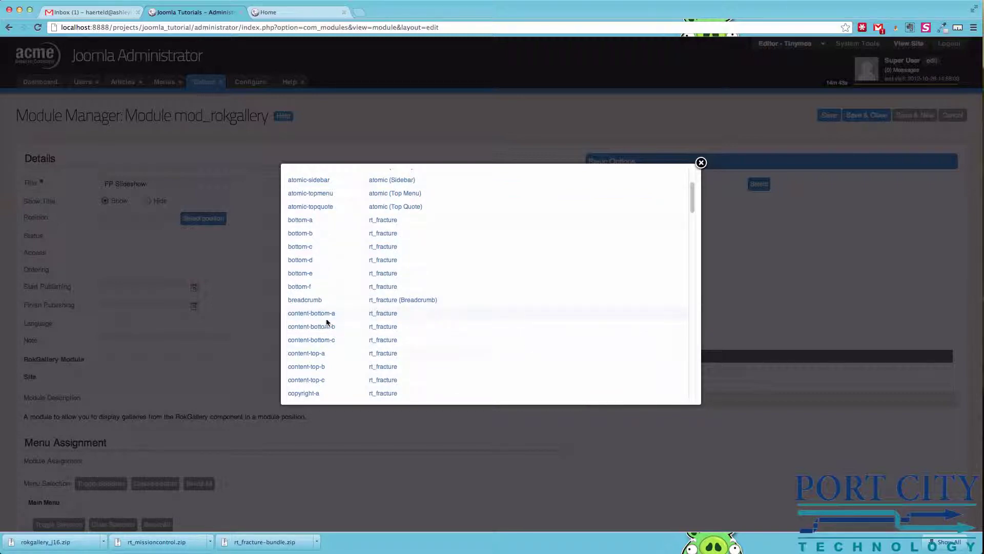
{"action": "left_click", "coordinate": [316, 353]}
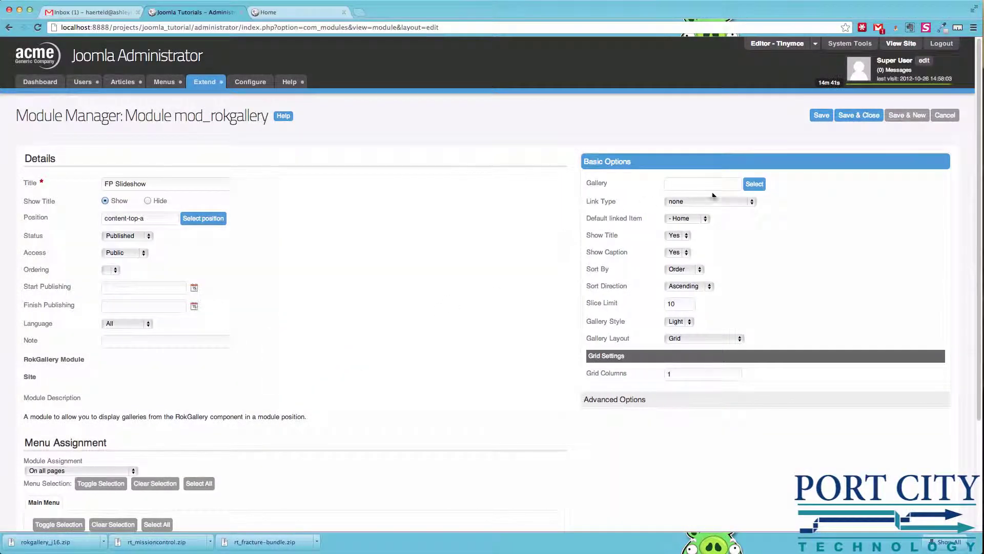
- Set the existing Gallery collection as the FP Slideshow module's image source
{"action": "left_click", "coordinate": [754, 184]}
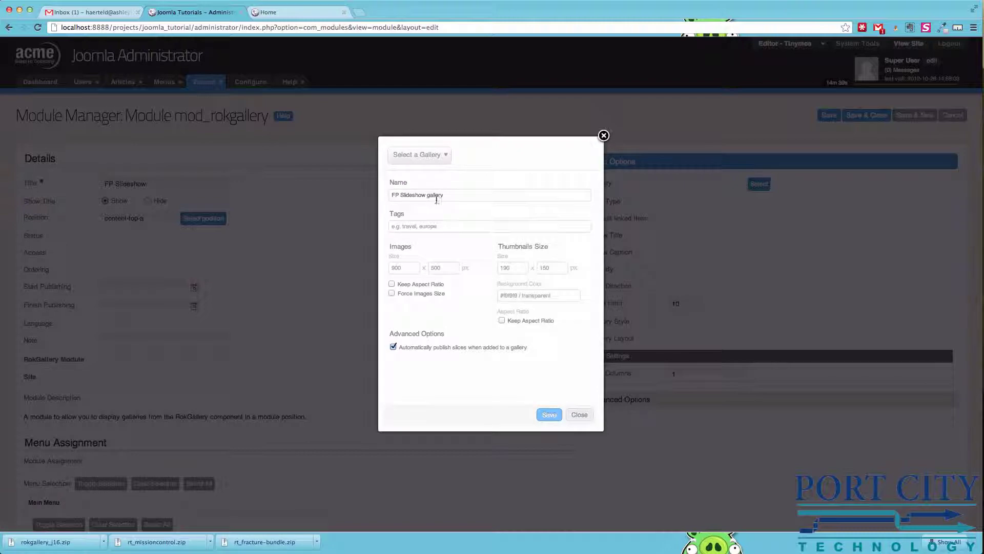
{"action": "left_click", "coordinate": [431, 157]}
{"action": "left_click", "coordinate": [418, 187]}
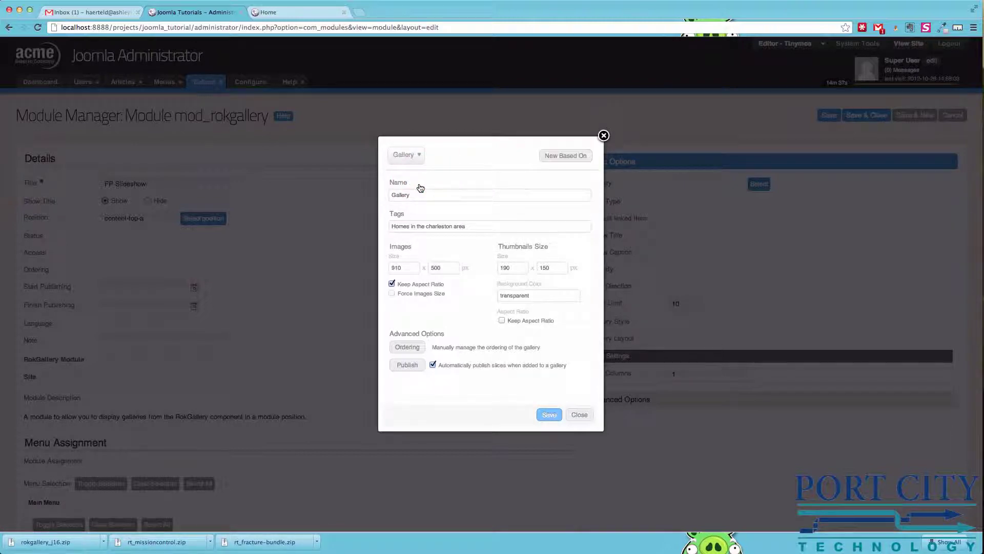
{"action": "left_click", "coordinate": [550, 415]}
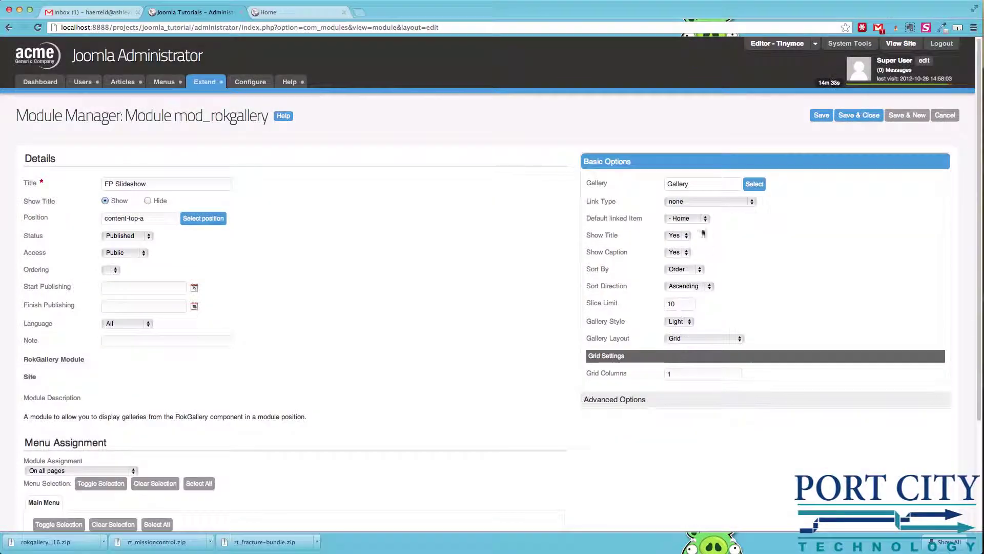
- Use the Slideshow layout with slice limit 12 and random sort order
{"action": "left_click", "coordinate": [681, 336]}
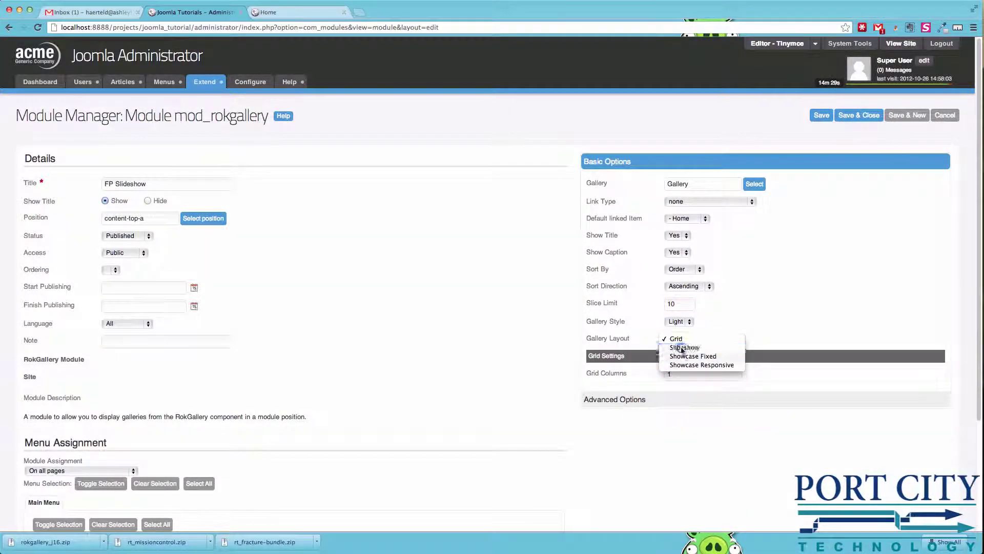
{"action": "left_click", "coordinate": [681, 349]}
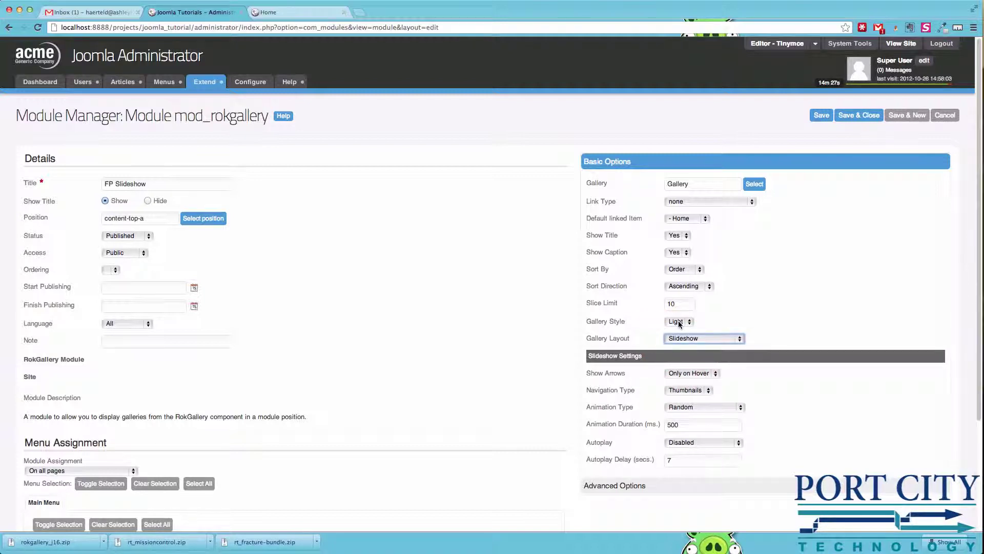
{"action": "left_click", "coordinate": [679, 302]}
{"action": "key", "text": "BackSpace"}
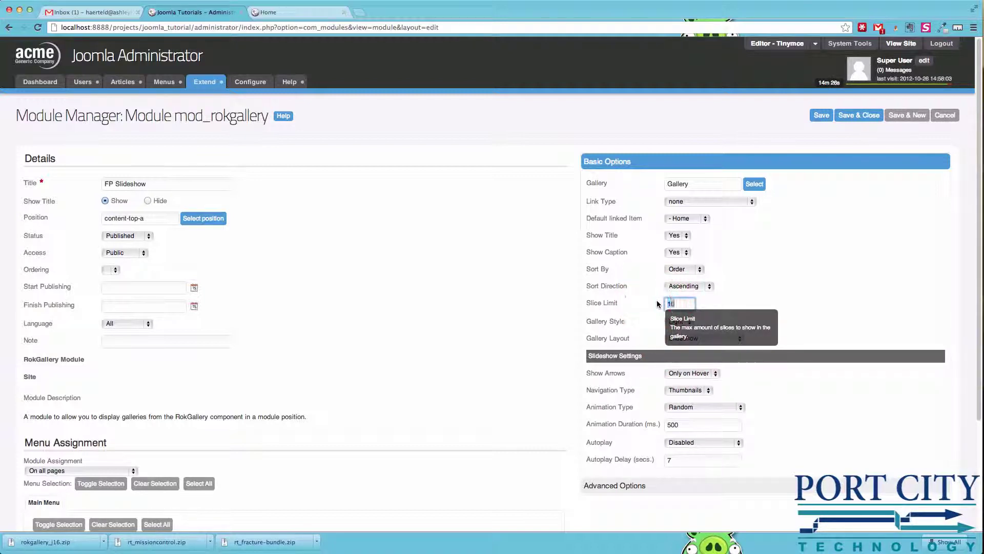
{"action": "type", "text": "2"}
{"action": "left_click", "coordinate": [774, 252]}
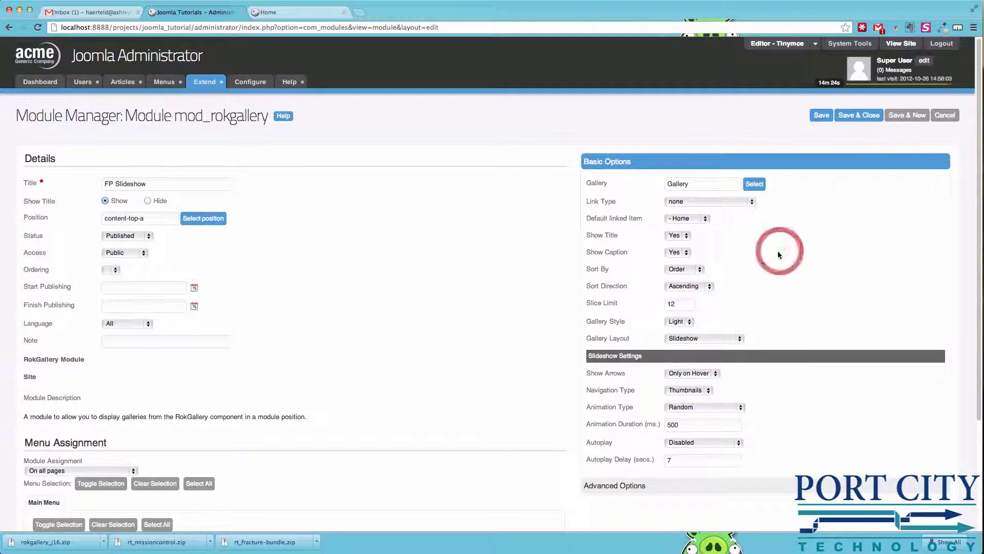
{"action": "left_click", "coordinate": [696, 287]}
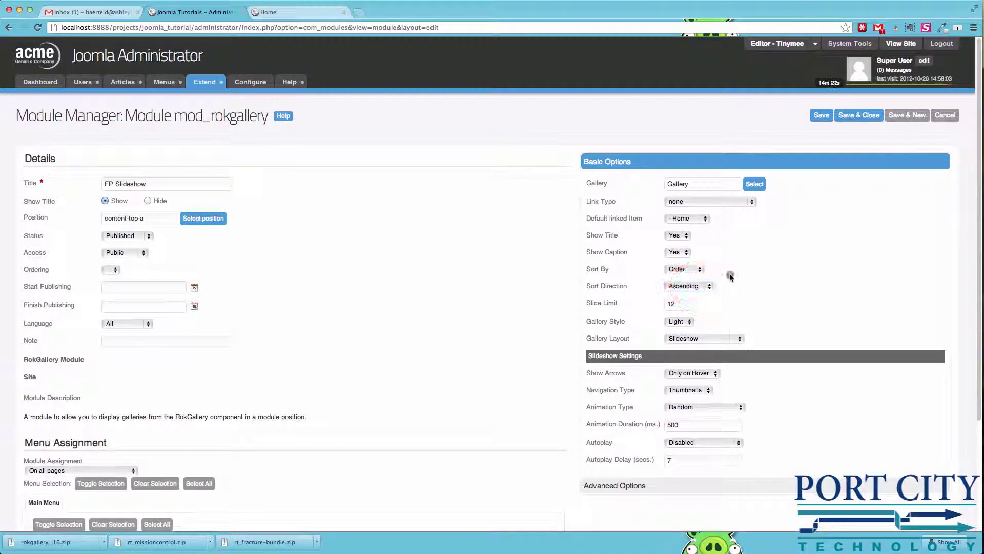
{"action": "left_click", "coordinate": [686, 269]}
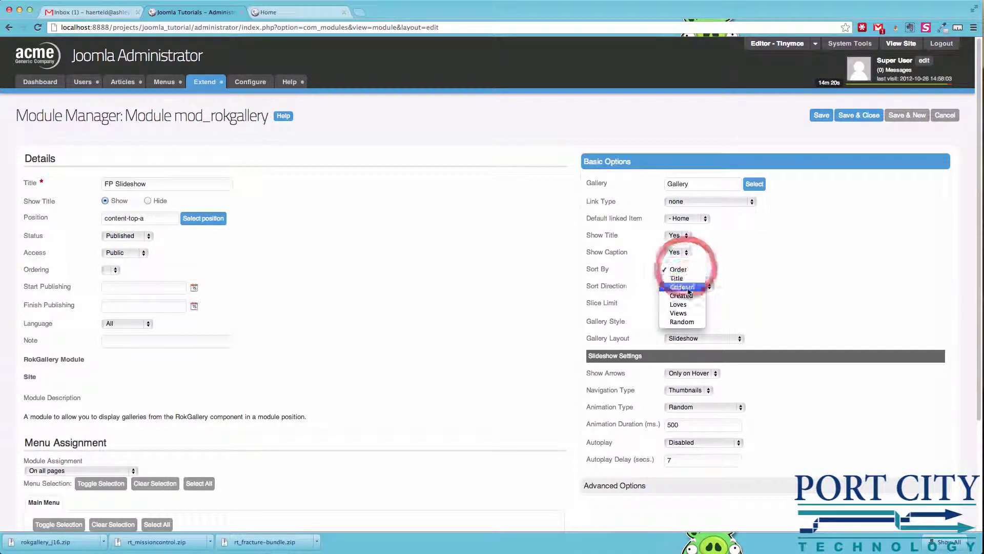
{"action": "left_click", "coordinate": [685, 323]}
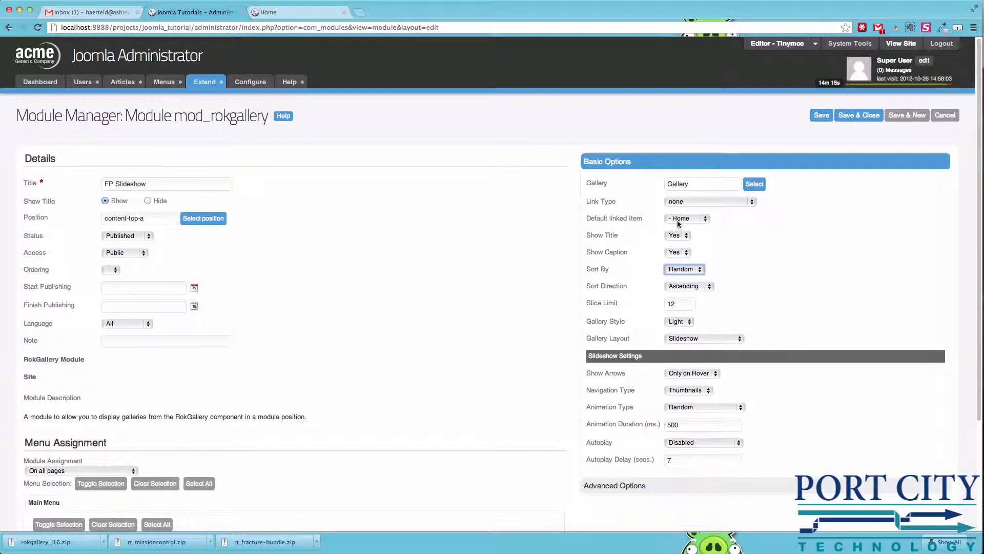
- Set Link in Slice, arrows always shown, thumbnail navigation, autoplay delay 1, and save & close
{"action": "left_click", "coordinate": [680, 203]}
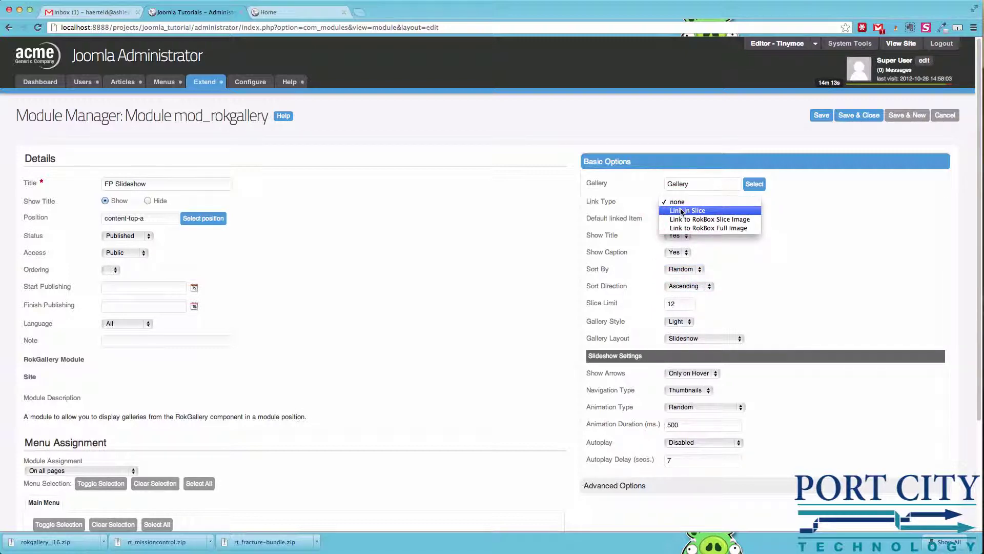
{"action": "left_click", "coordinate": [693, 213]}
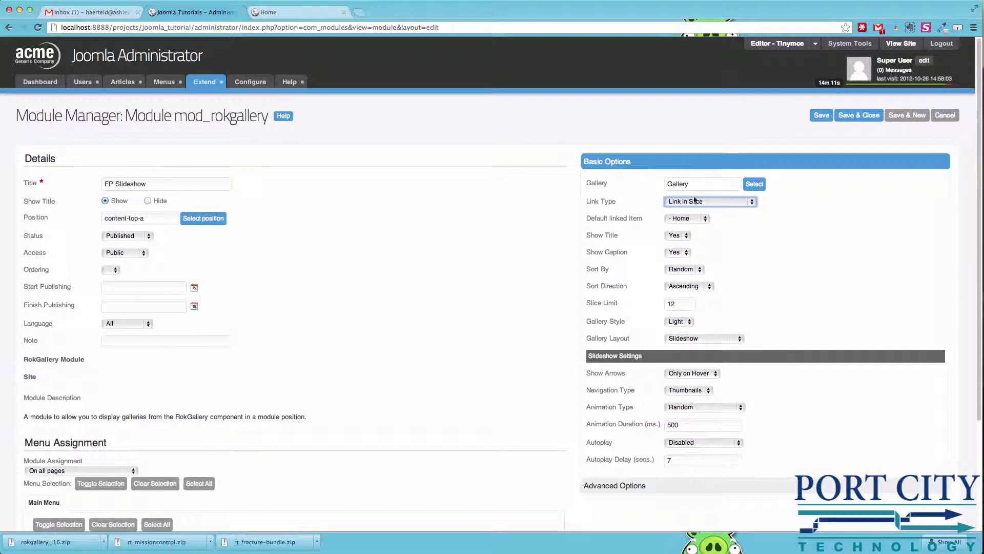
{"action": "left_click", "coordinate": [689, 373]}
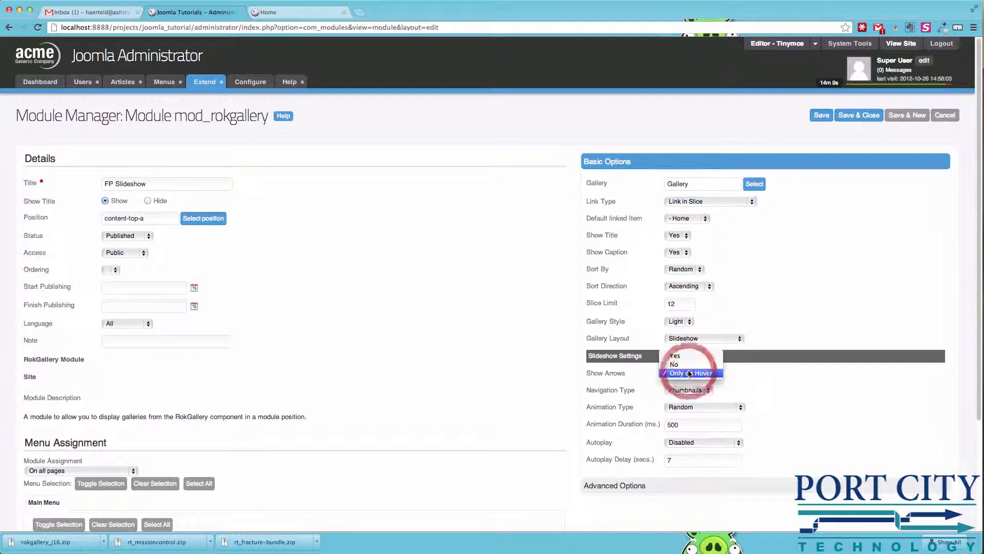
{"action": "left_click", "coordinate": [685, 355]}
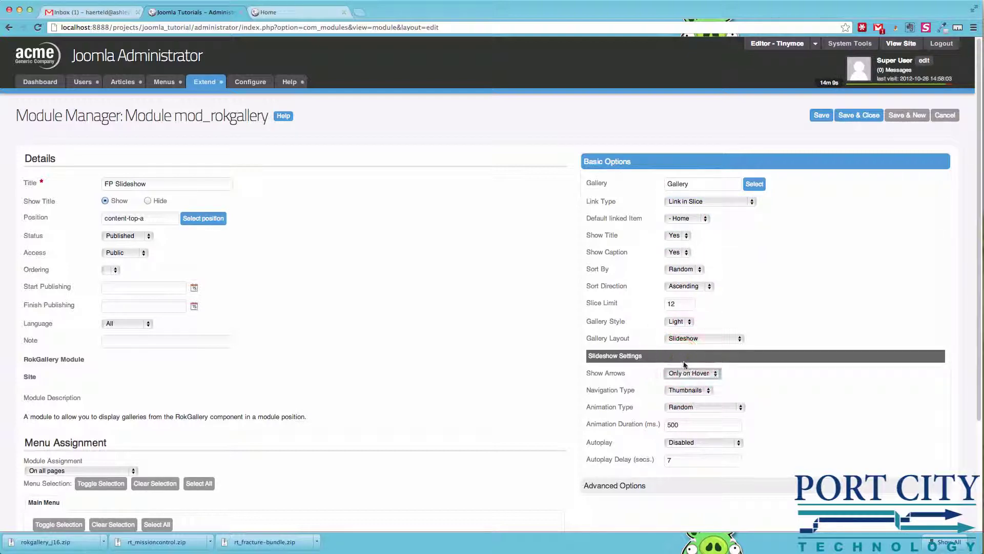
{"action": "left_click", "coordinate": [688, 394]}
{"action": "left_click", "coordinate": [724, 408]}
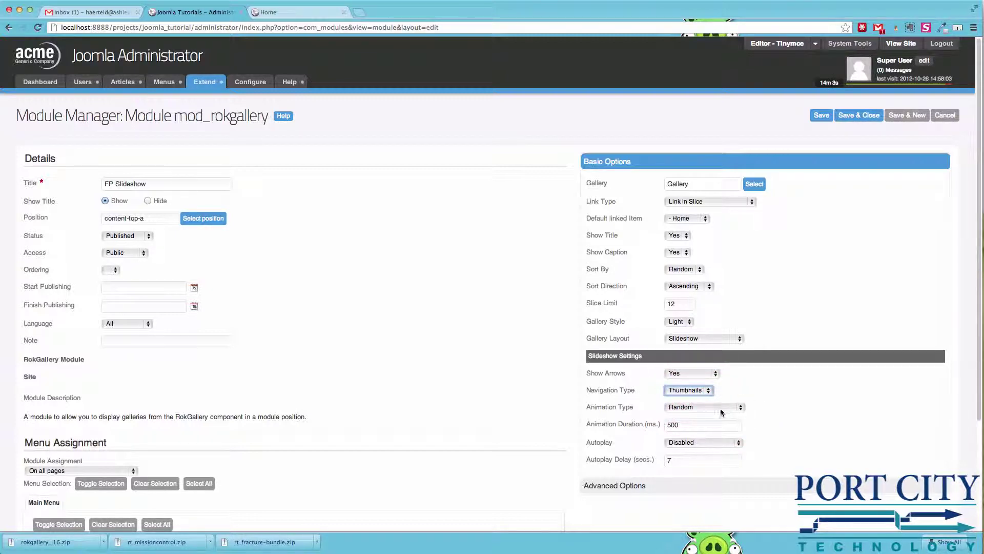
{"action": "double_click", "coordinate": [677, 460]}
{"action": "type", "text": "1"}
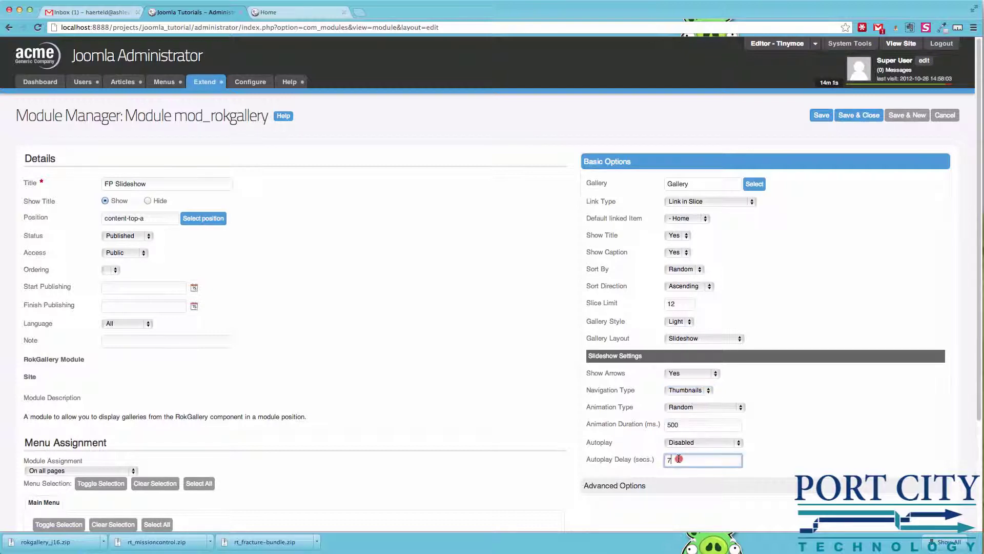
{"action": "left_click", "coordinate": [882, 312]}
{"action": "left_click", "coordinate": [860, 117]}
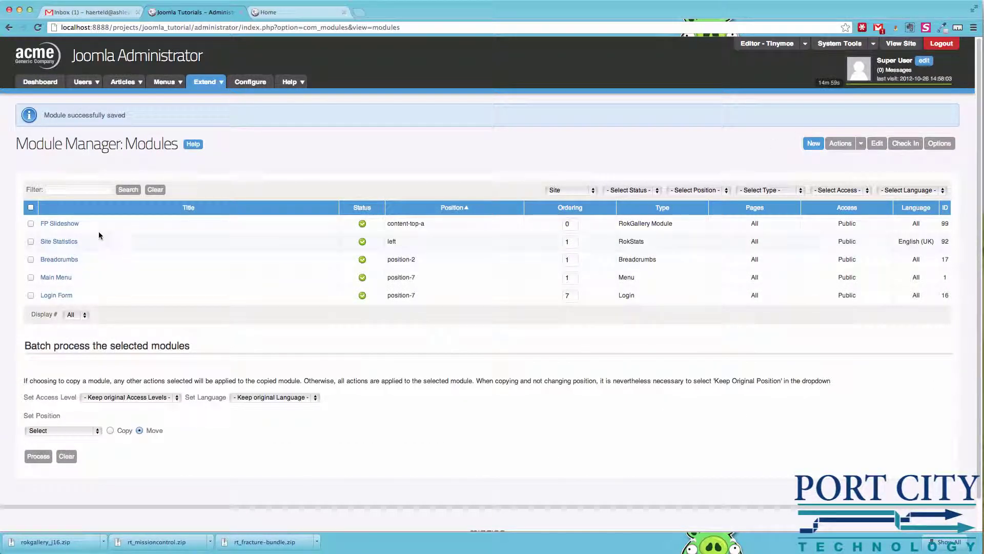
- Assign FP Slideshow only to the Home page, unticking Gallery, and save & close
{"action": "left_click", "coordinate": [60, 223]}
{"action": "scroll", "coordinate": [141, 364], "scroll_direction": "down", "scroll_amount": 3}
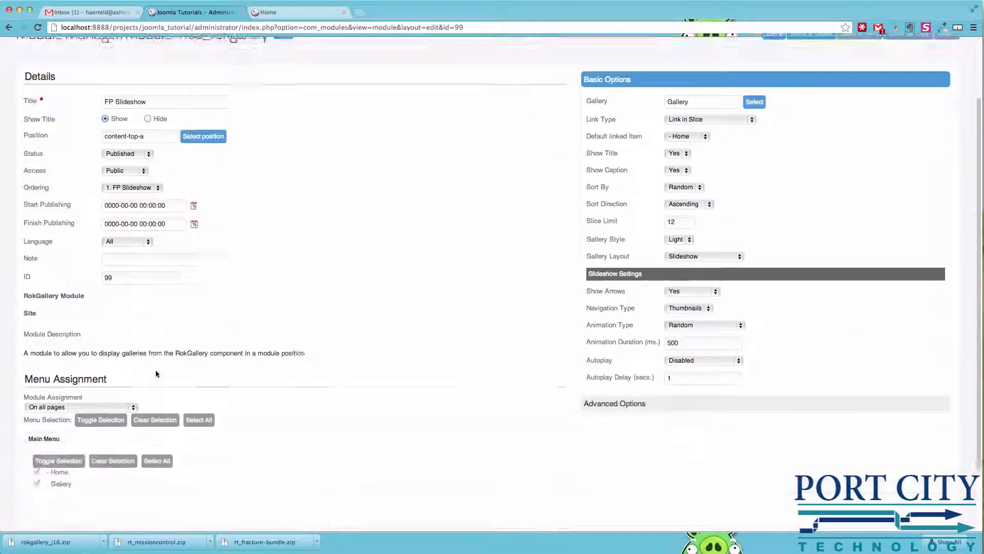
{"action": "scroll", "coordinate": [39, 444], "scroll_direction": "down", "scroll_amount": 2}
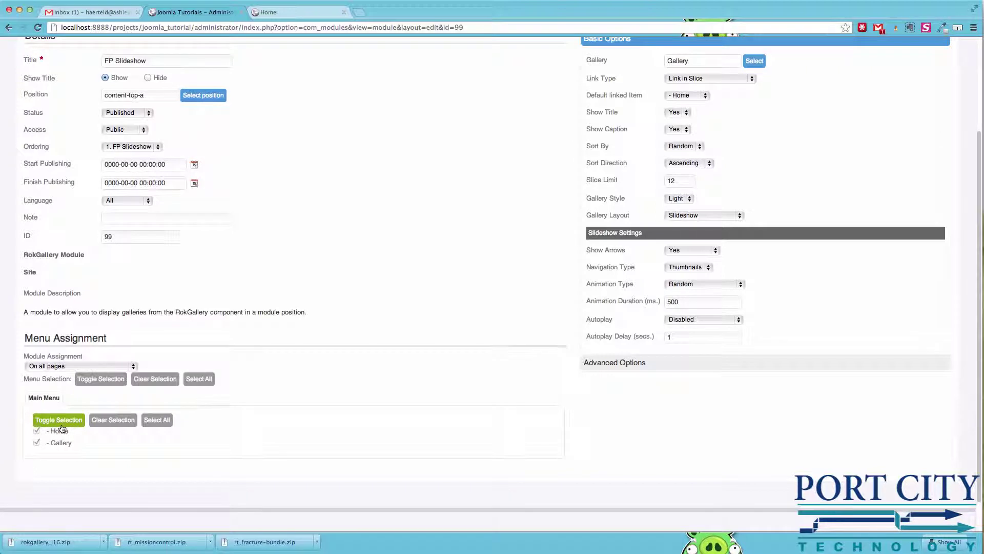
{"action": "left_click", "coordinate": [74, 368]}
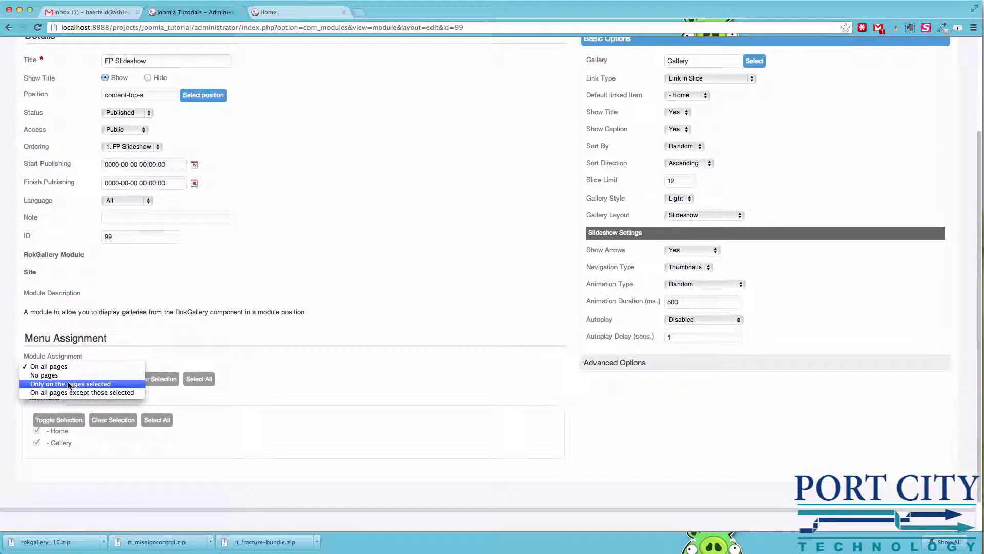
{"action": "left_click", "coordinate": [69, 384]}
{"action": "left_click", "coordinate": [36, 443]}
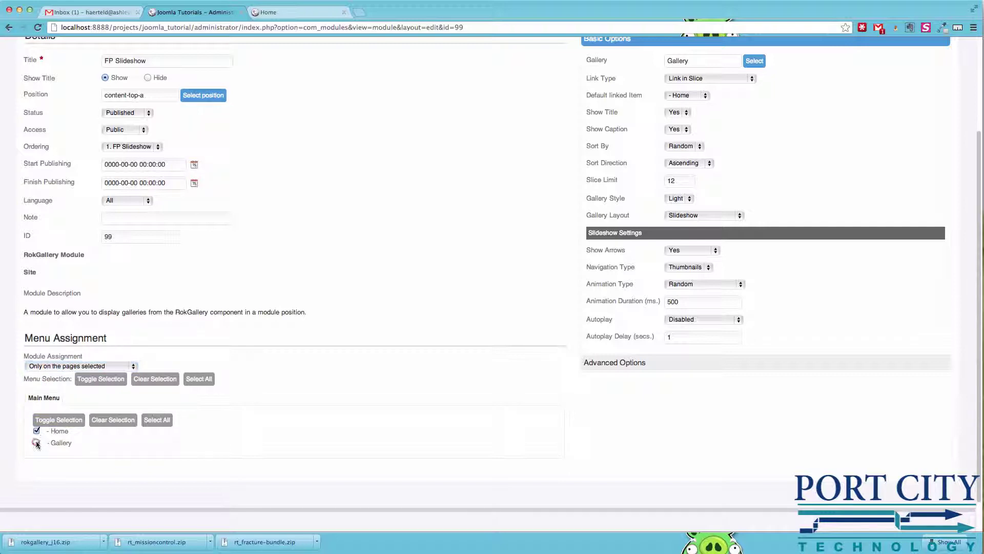
{"action": "left_click", "coordinate": [288, 388]}
{"action": "scroll", "coordinate": [637, 161], "scroll_direction": "up", "scroll_amount": 5}
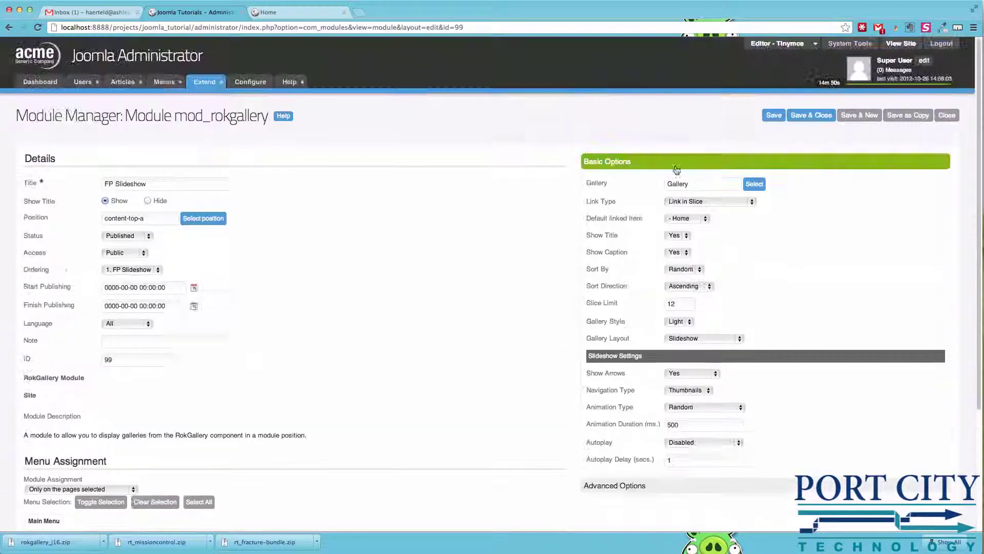
{"action": "left_click", "coordinate": [814, 115]}
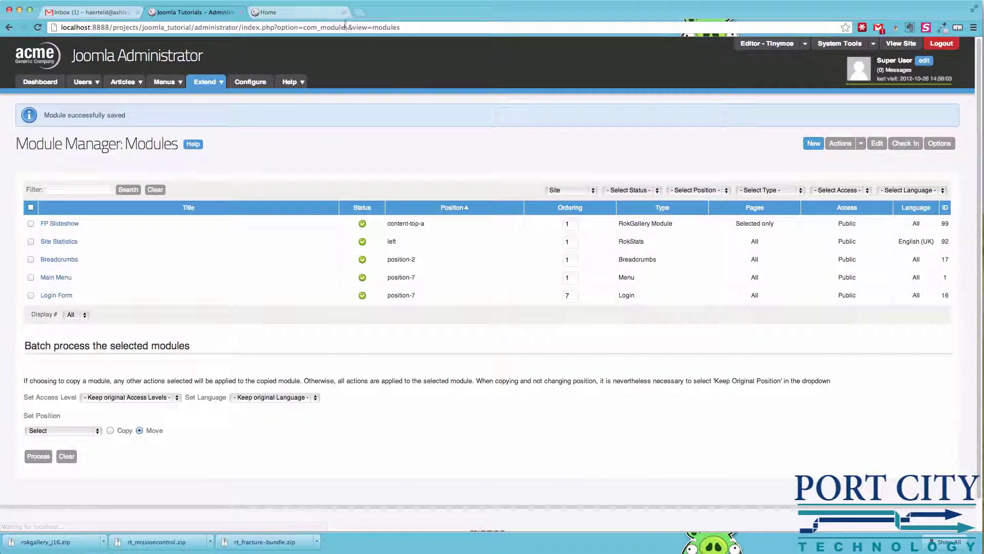
- Reload the Home page and step through the slideshow with arrows and thumbnails
{"action": "left_click", "coordinate": [321, 12]}
{"action": "left_click", "coordinate": [37, 27]}
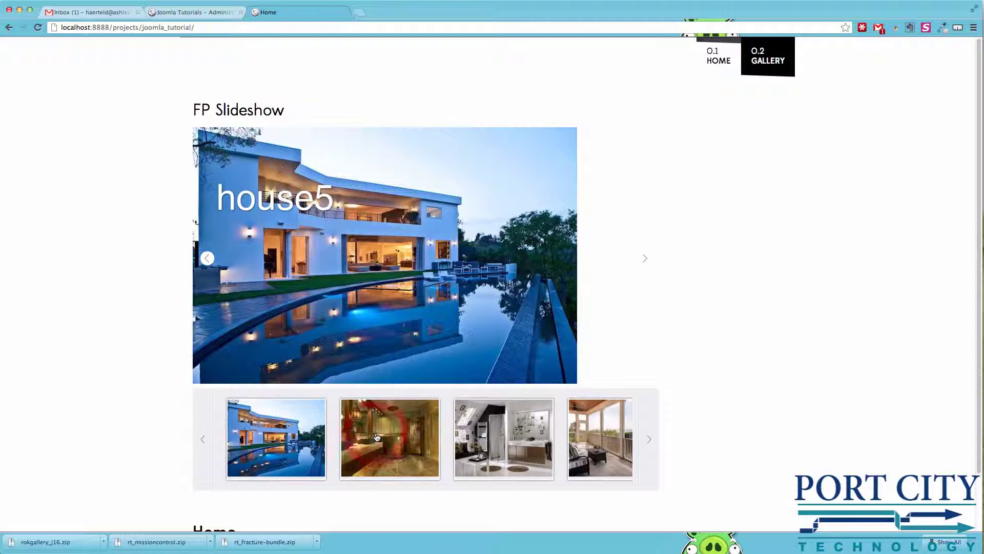
{"action": "left_click", "coordinate": [645, 258]}
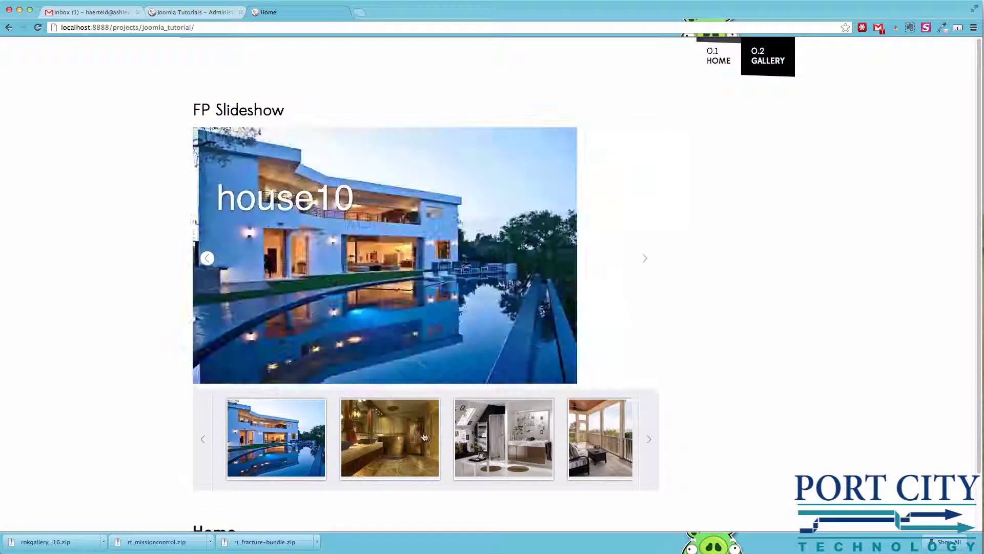
{"action": "left_click", "coordinate": [407, 439]}
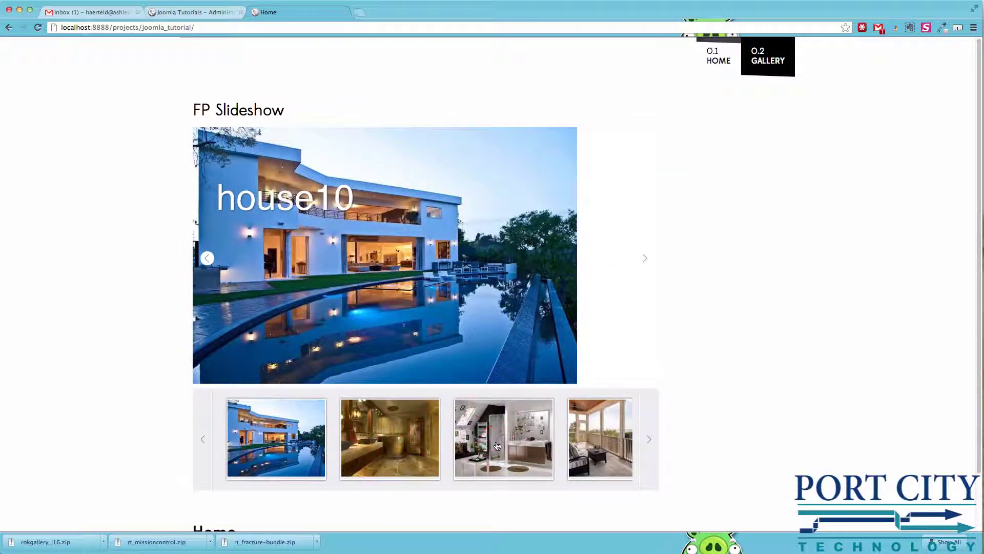
{"action": "left_click", "coordinate": [208, 263]}
{"action": "left_click", "coordinate": [208, 264]}
{"action": "left_click", "coordinate": [208, 264]}
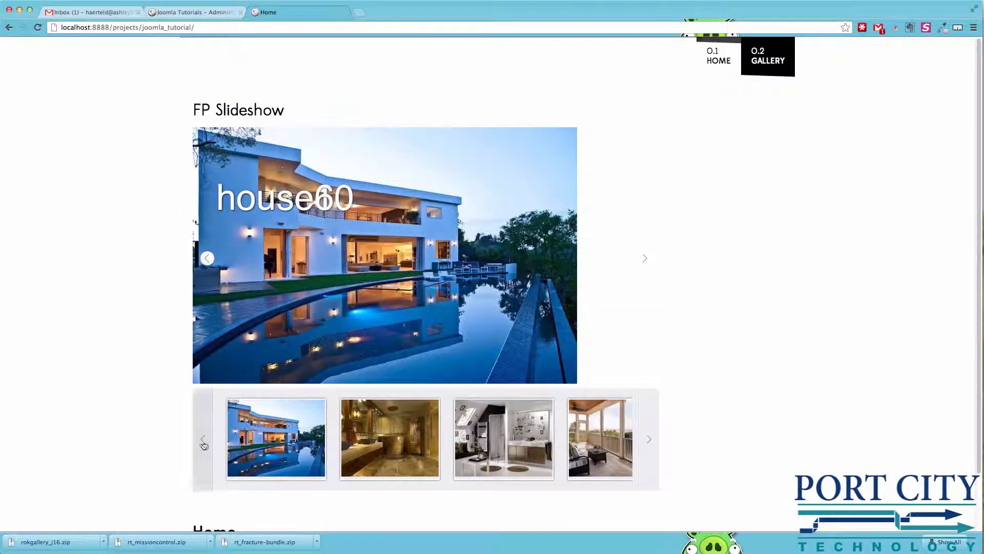
{"action": "left_click", "coordinate": [202, 443]}
{"action": "left_click", "coordinate": [202, 443]}
{"action": "scroll", "coordinate": [283, 455], "scroll_direction": "down", "scroll_amount": 2}
{"action": "scroll", "coordinate": [293, 448], "scroll_direction": "up", "scroll_amount": 2}
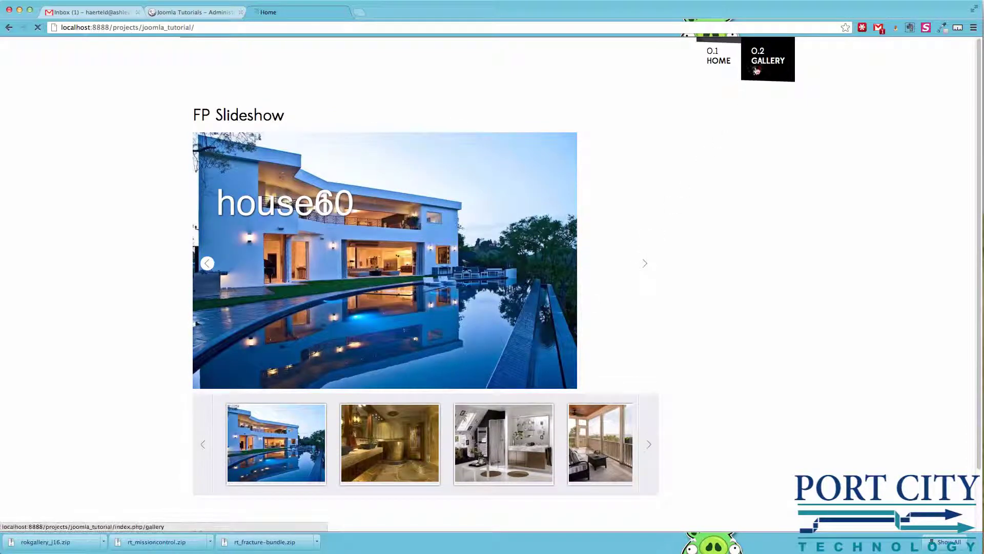
- Open the site's Gallery page showing only the house photo grid
{"action": "left_click", "coordinate": [755, 68]}
{"action": "scroll", "coordinate": [674, 286], "scroll_direction": "down", "scroll_amount": 2}
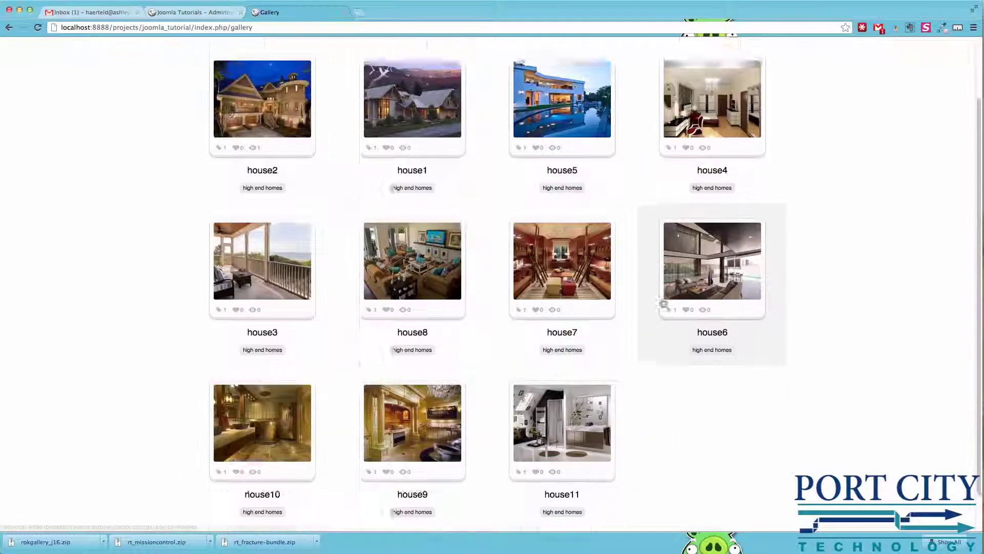
{"action": "scroll", "coordinate": [669, 295], "scroll_direction": "up", "scroll_amount": 2}
{"action": "scroll", "coordinate": [677, 473], "scroll_direction": "down", "scroll_amount": 2}
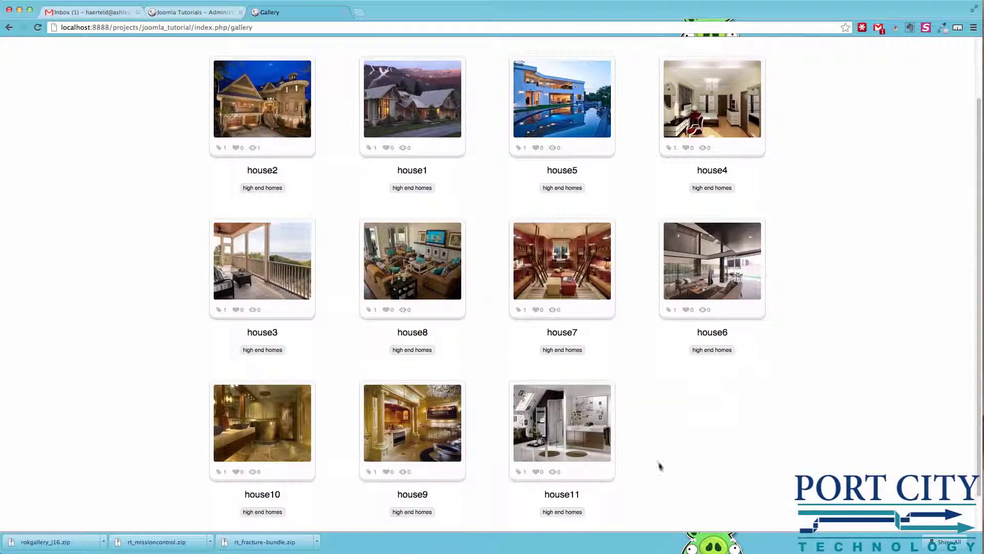
{"action": "scroll", "coordinate": [727, 421], "scroll_direction": "up", "scroll_amount": 2}
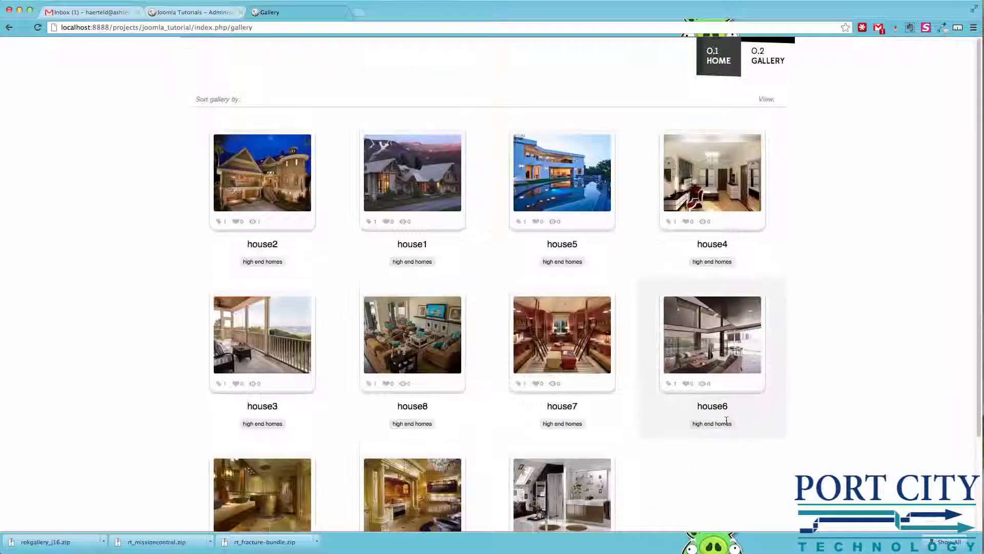